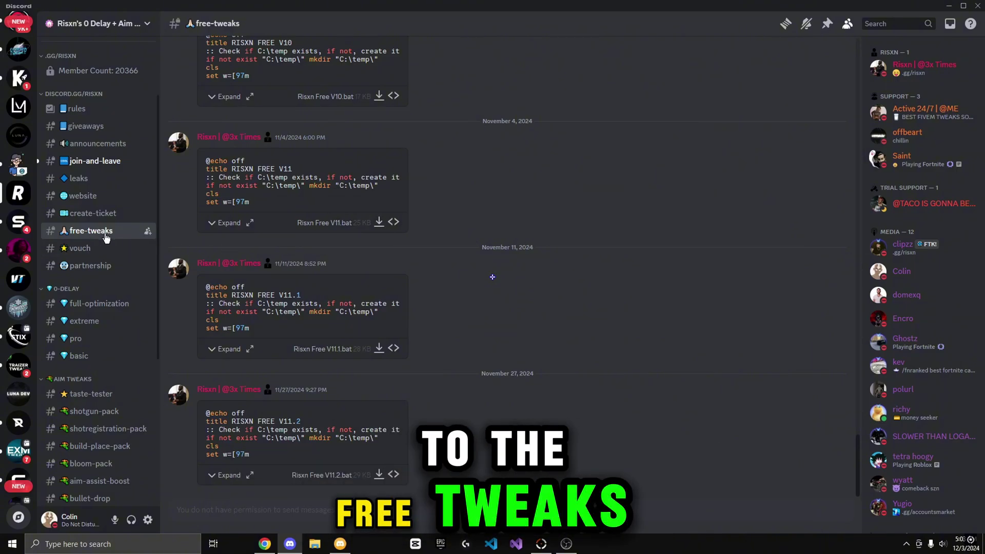
Download Risxn Free V11.2.bat from Discord, keep the unverified file, and place it on the desktop
click(378, 477)
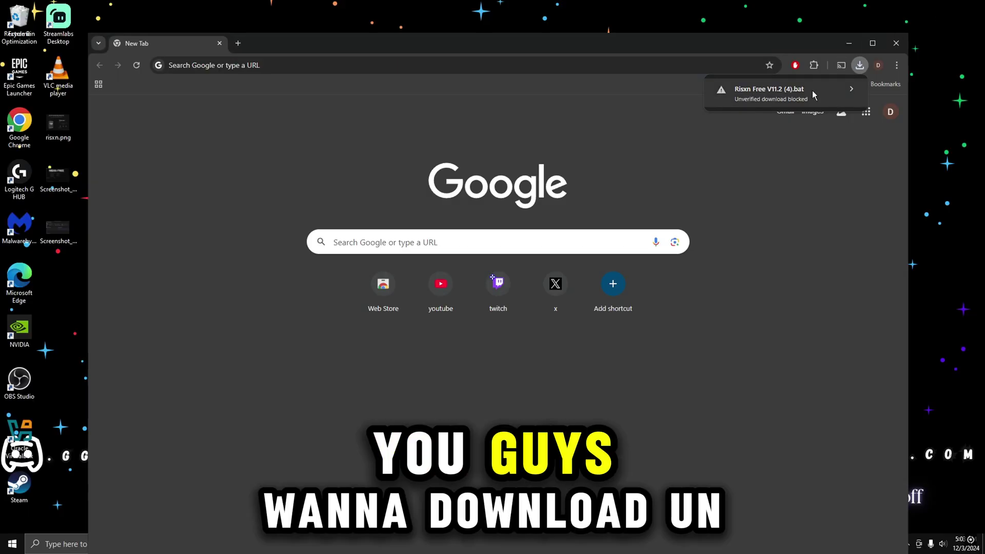
click(812, 91)
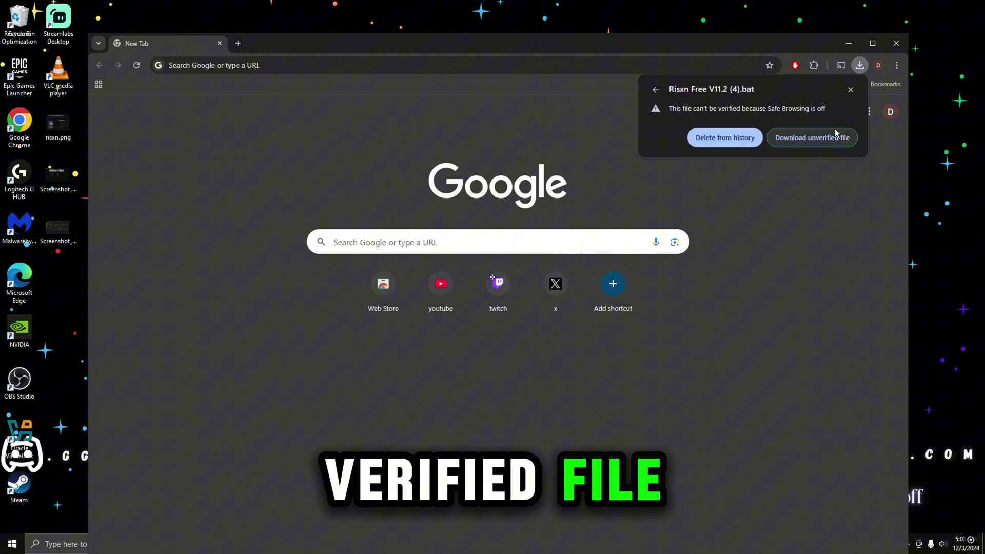
click(831, 138)
drag(769, 112, 892, 105)
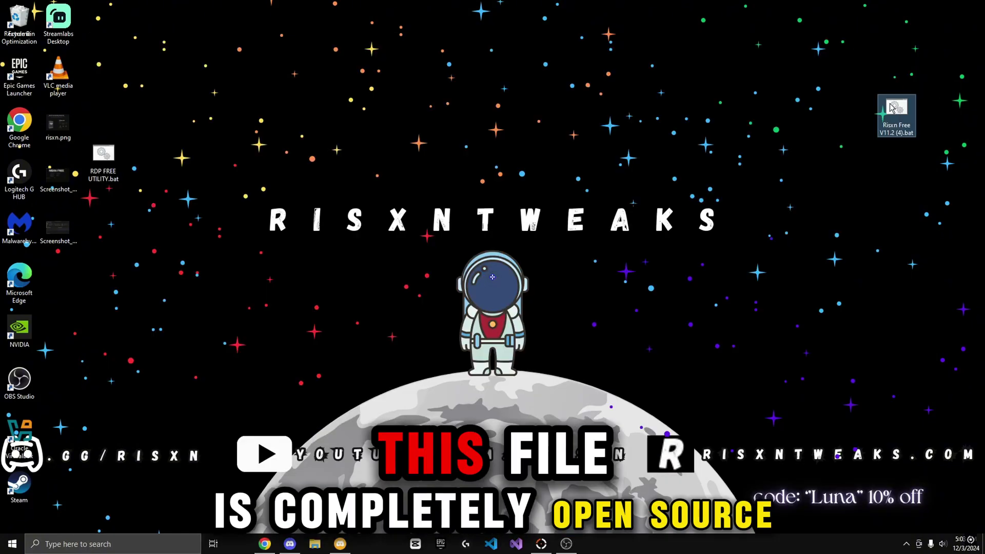
Open the script in Notepad via Edit, scroll through its code, and close it
right_click(896, 106)
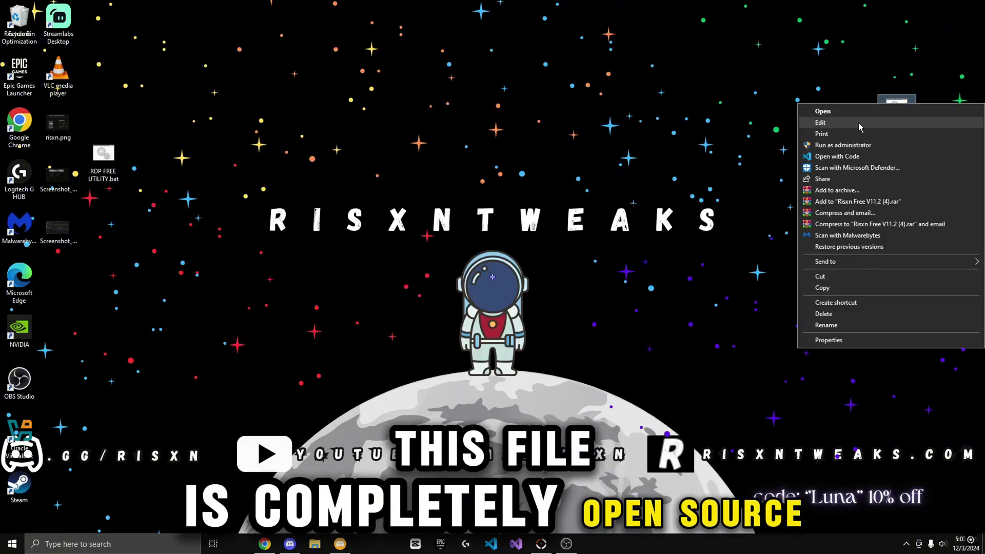
click(866, 122)
click(544, 282)
scroll(544, 282, down, 20)
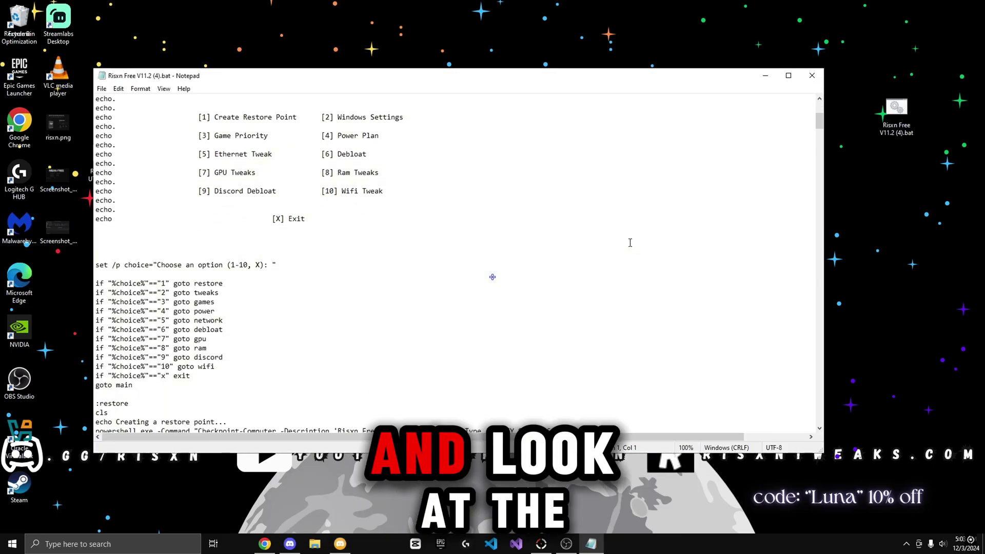
scroll(549, 200, down, 20)
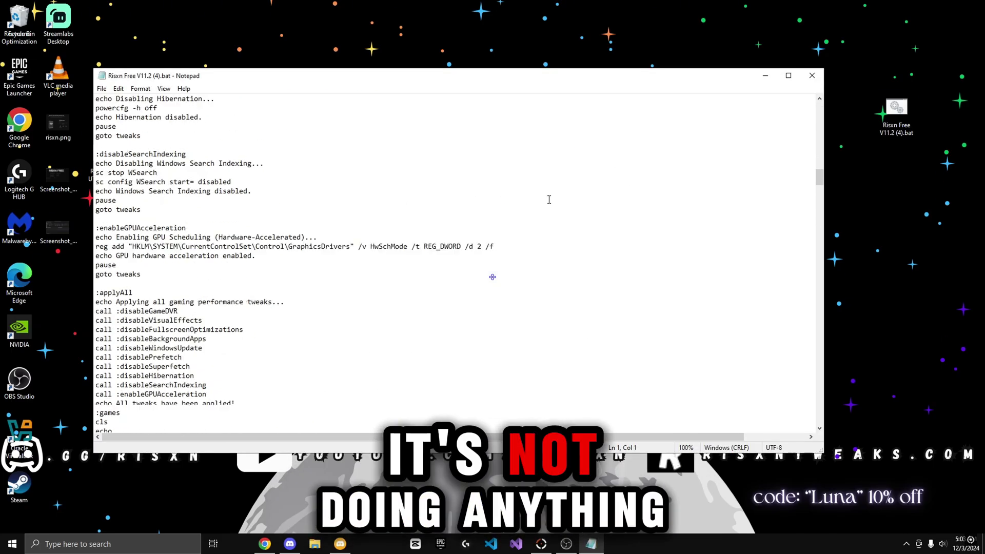
click(813, 78)
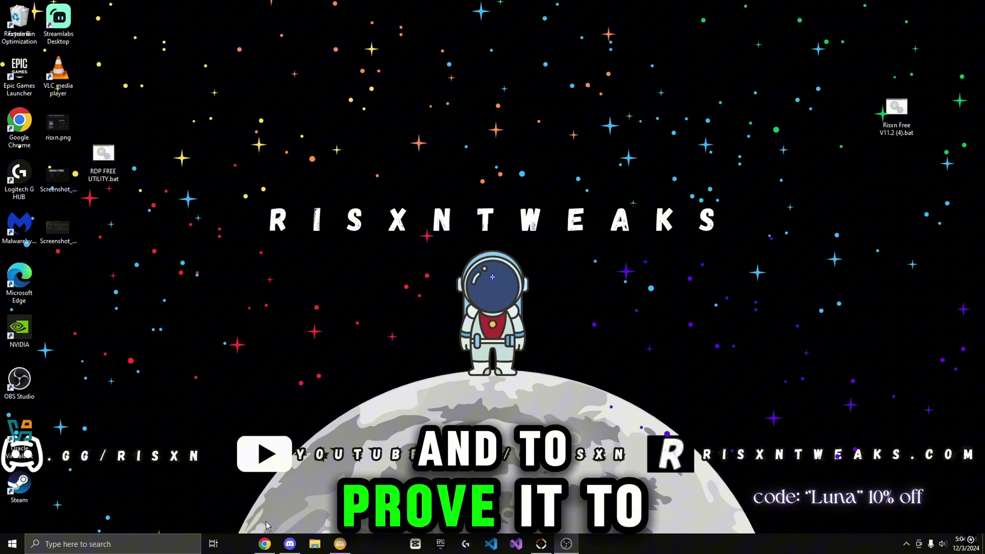
Go to the VirusTotal website in a new browser window
click(265, 543)
text(virustotal.com/gui/)
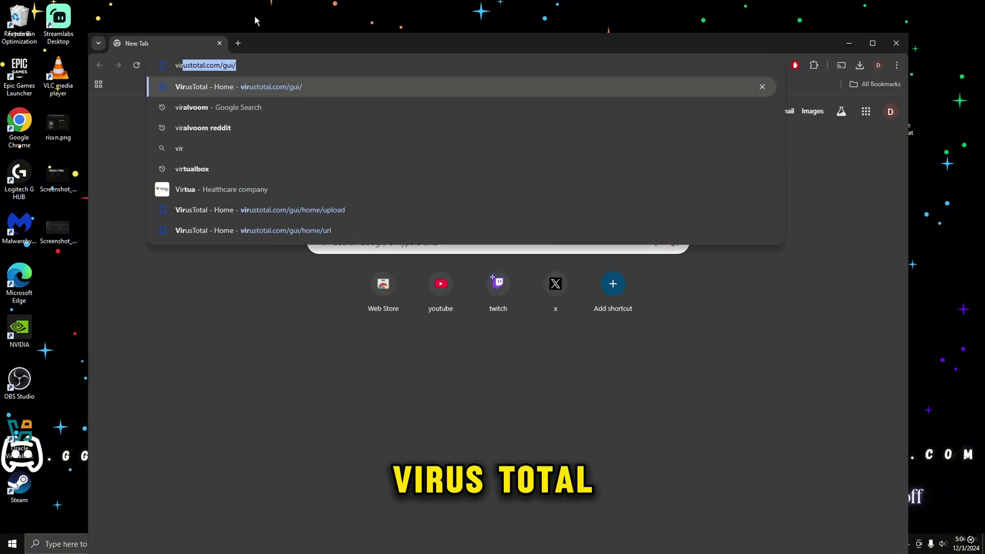
key(Return)
Upload the script to VirusTotal and review its BEHAVIOR and 0/62 DETECTION results
drag(732, 43, 685, 38)
drag(896, 108, 447, 302)
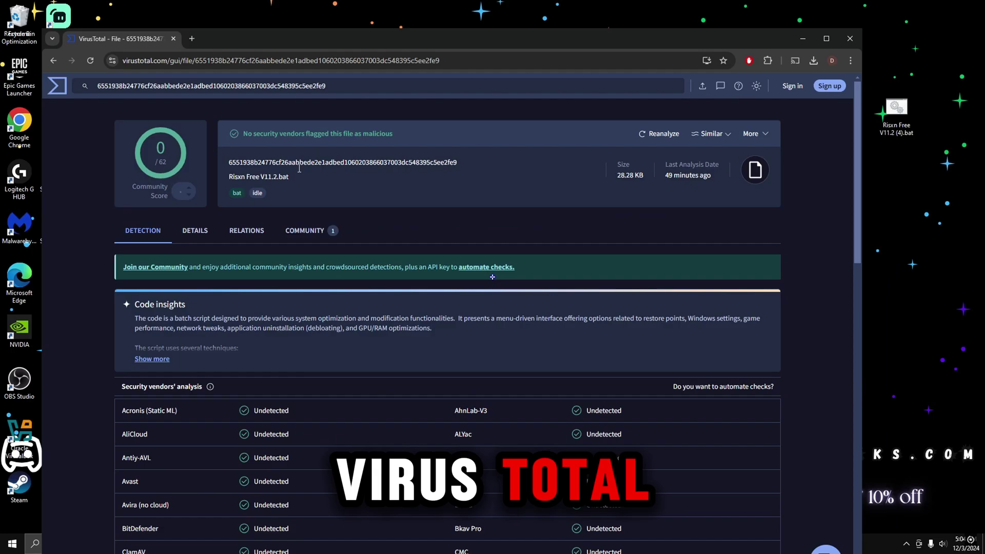
double_click(310, 38)
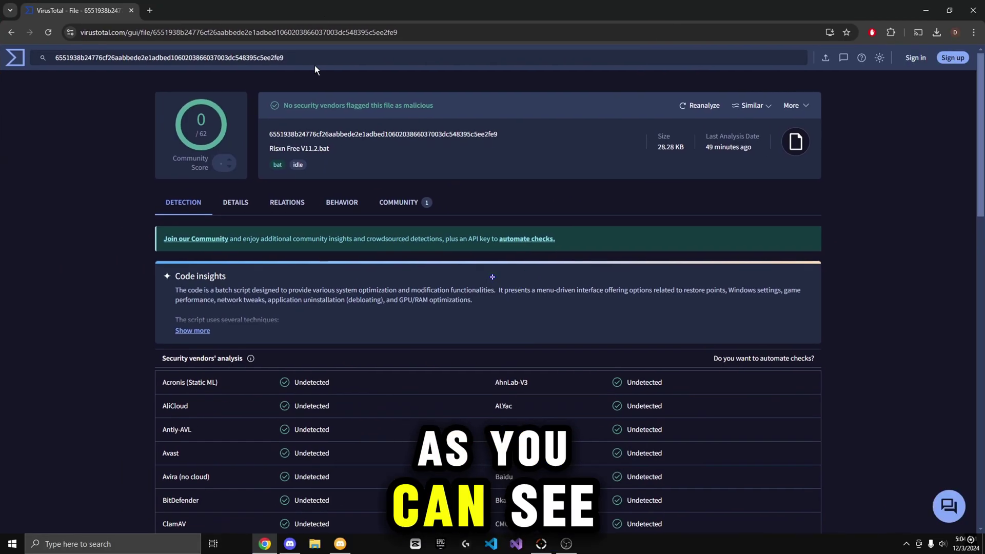
click(328, 202)
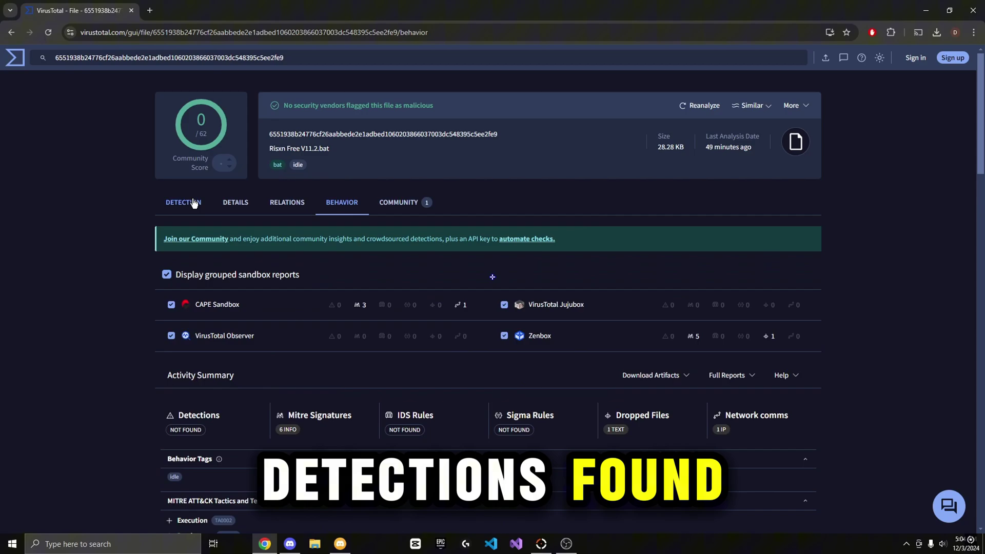
click(183, 203)
double_click(342, 2)
Run Risxn Free V11.2 (4).bat as administrator, maximize the console, and create a restore point
click(779, 65)
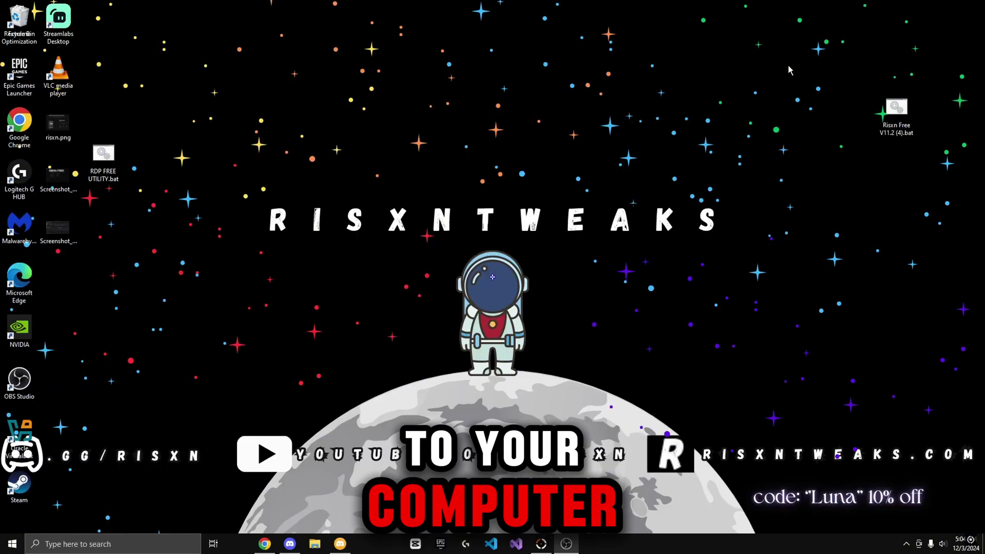
drag(900, 110, 836, 129)
right_click(842, 132)
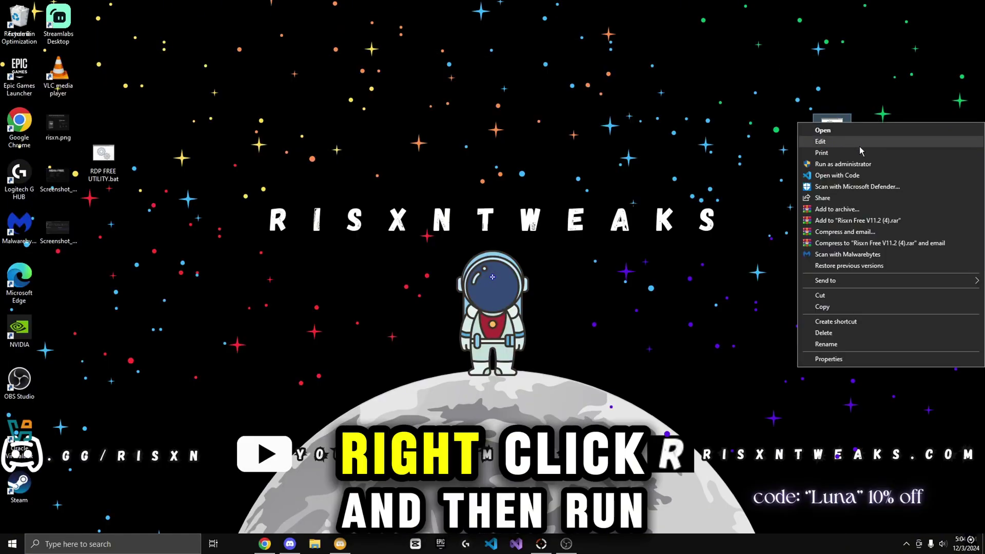
click(861, 160)
drag(352, 101, 352, 5)
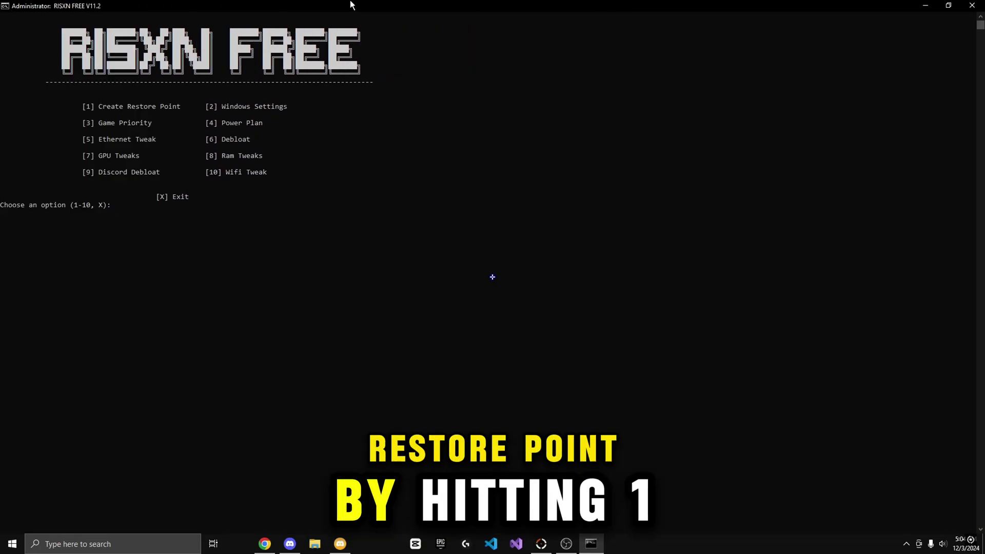
key(Return)
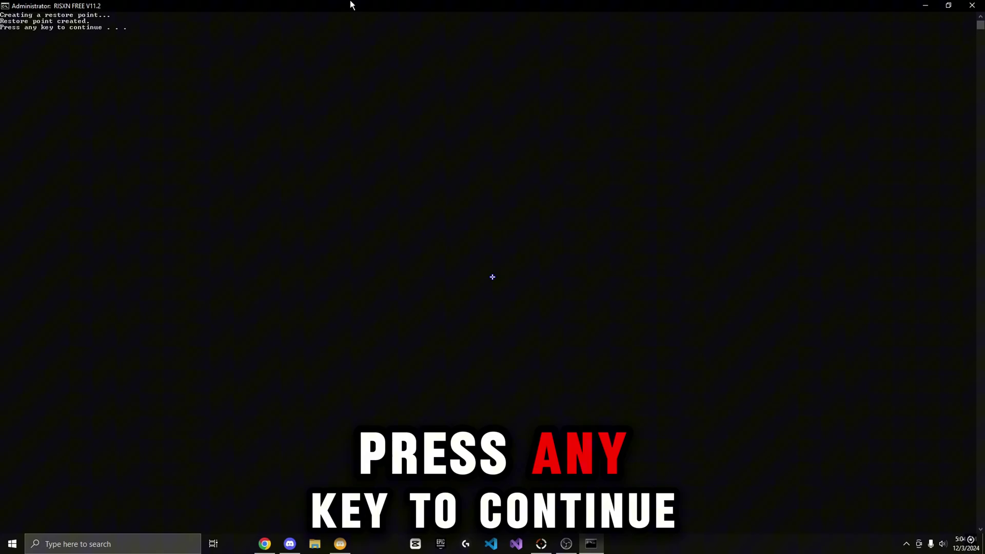
key(Return)
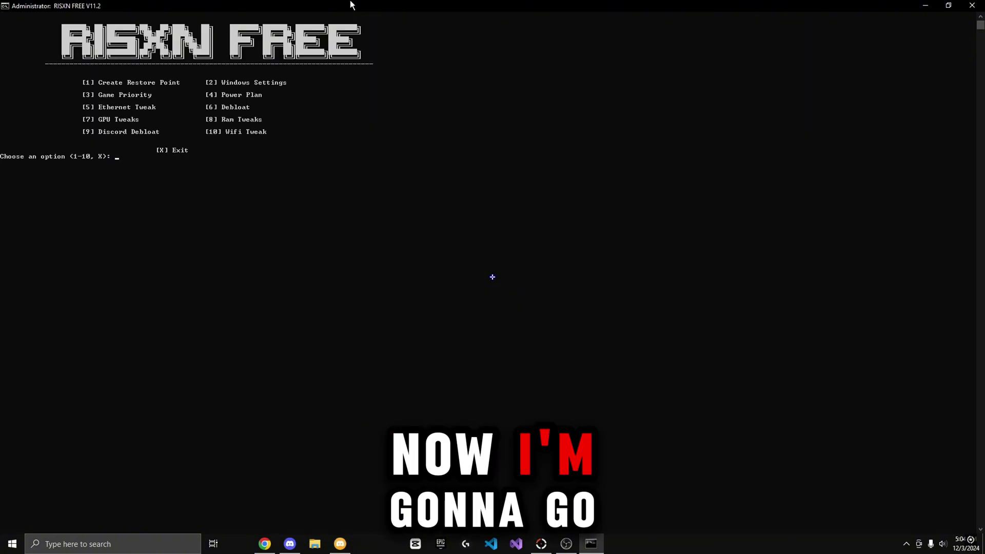
Apply all Windows Settings tweaks (option 2, then A), including disabling Game DVR, and return with x
text(2)
key(Return)
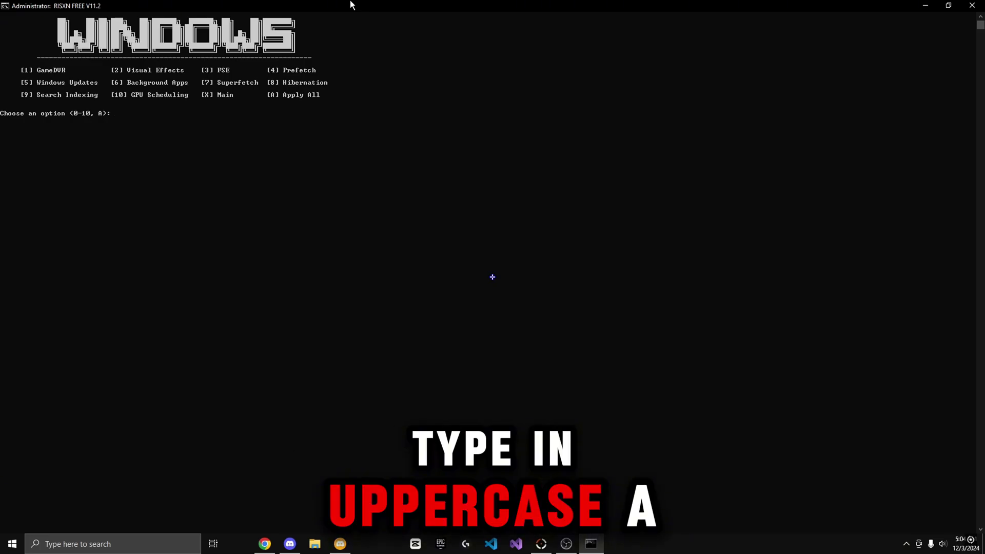
text(A)
key(Return)
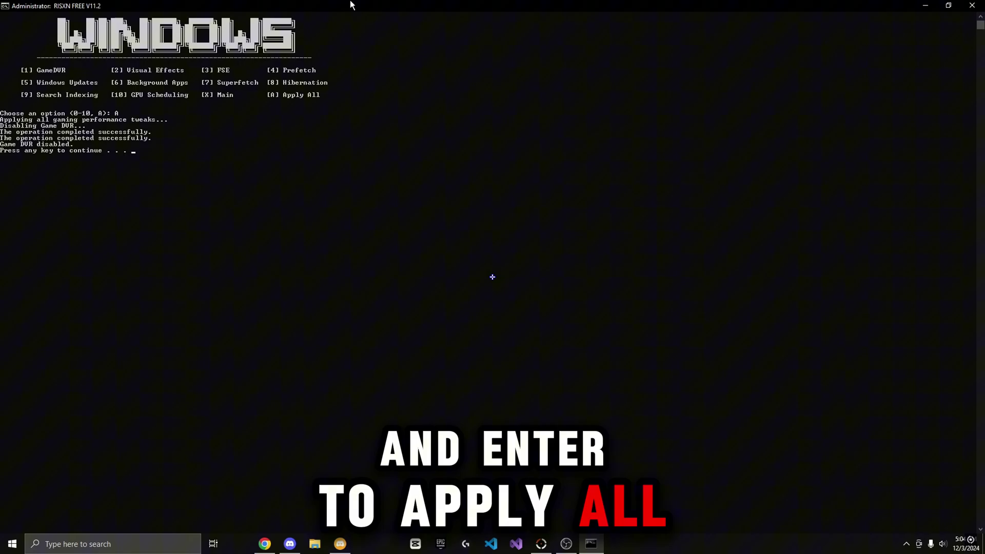
key(Return)
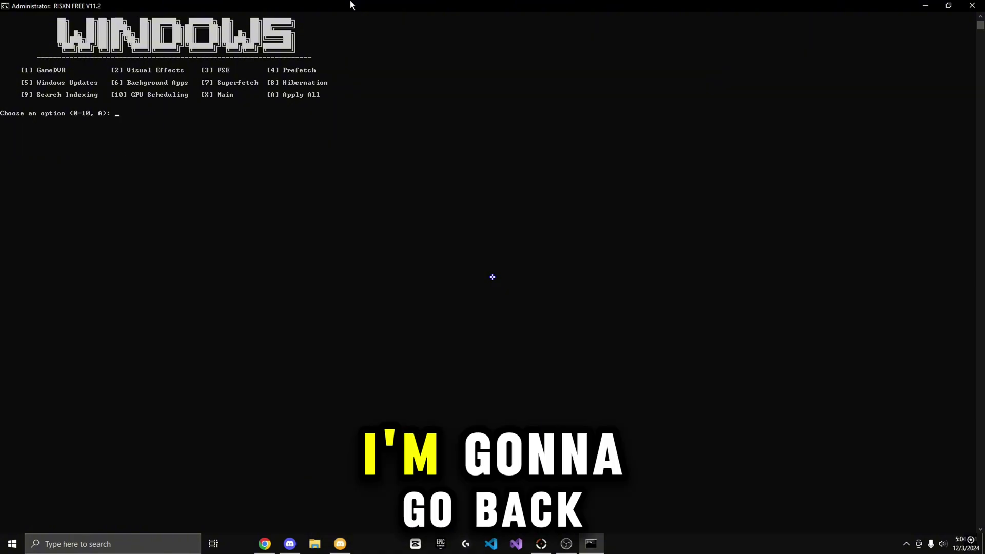
text(x)
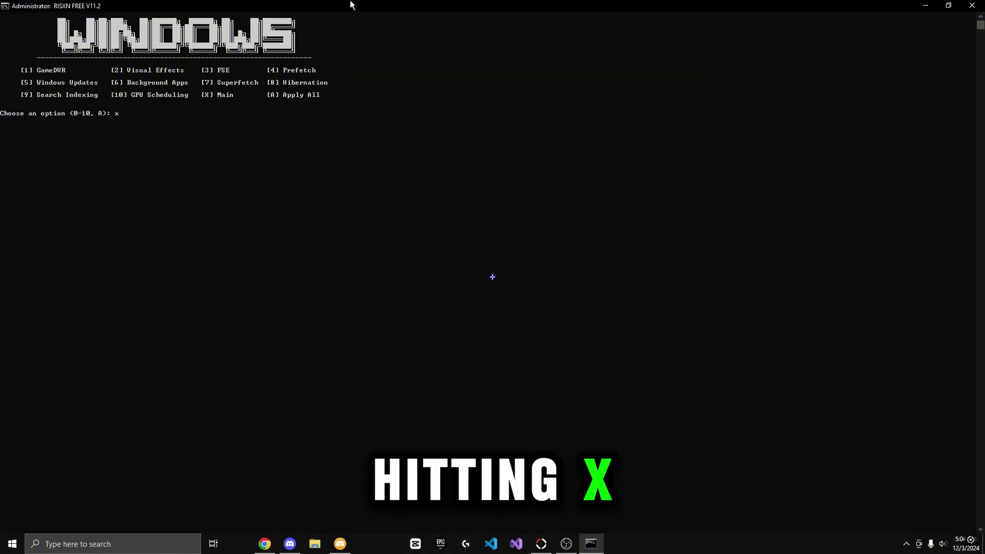
key(Return)
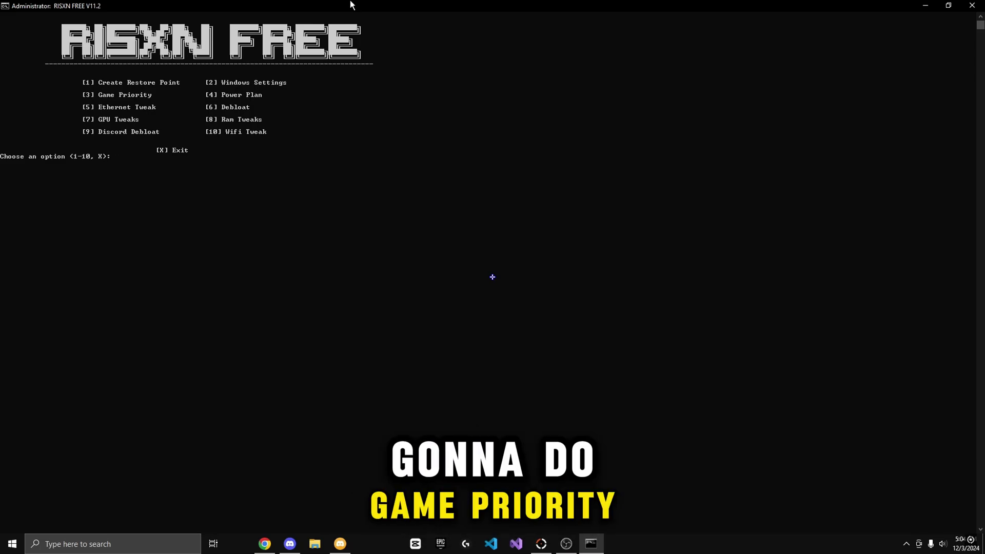
Give Fortnite game priority using option 3, then 1
text(3)
key(Return)
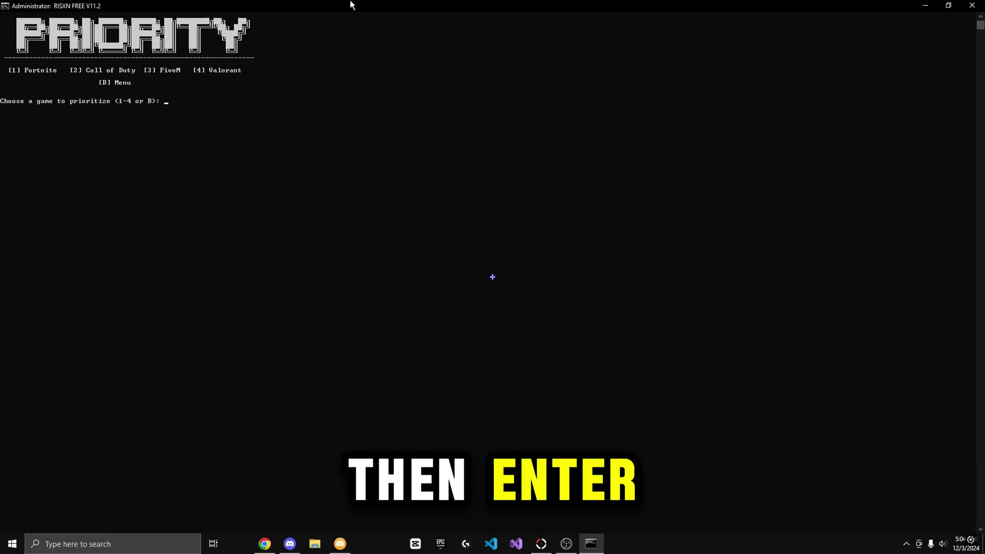
text(1)
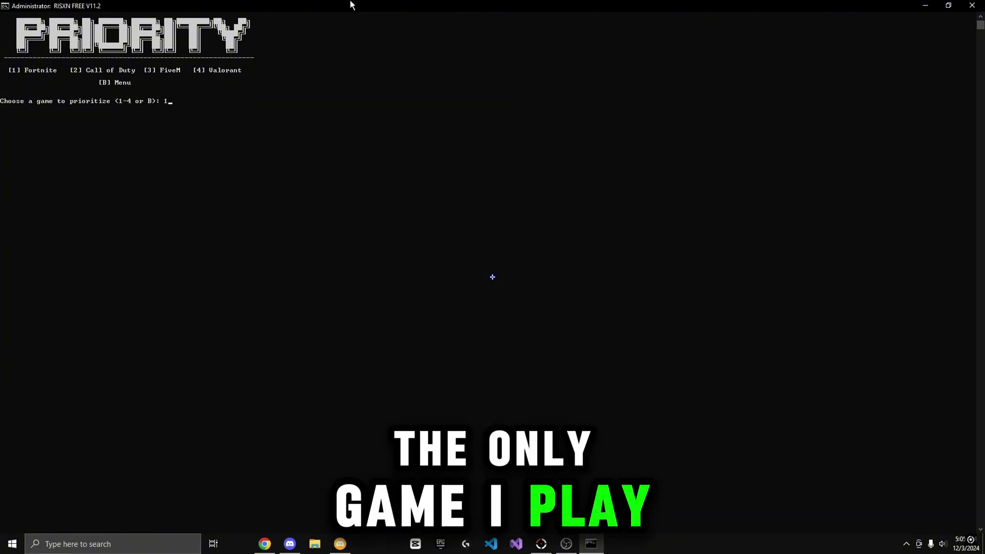
key(Return)
key(Return)
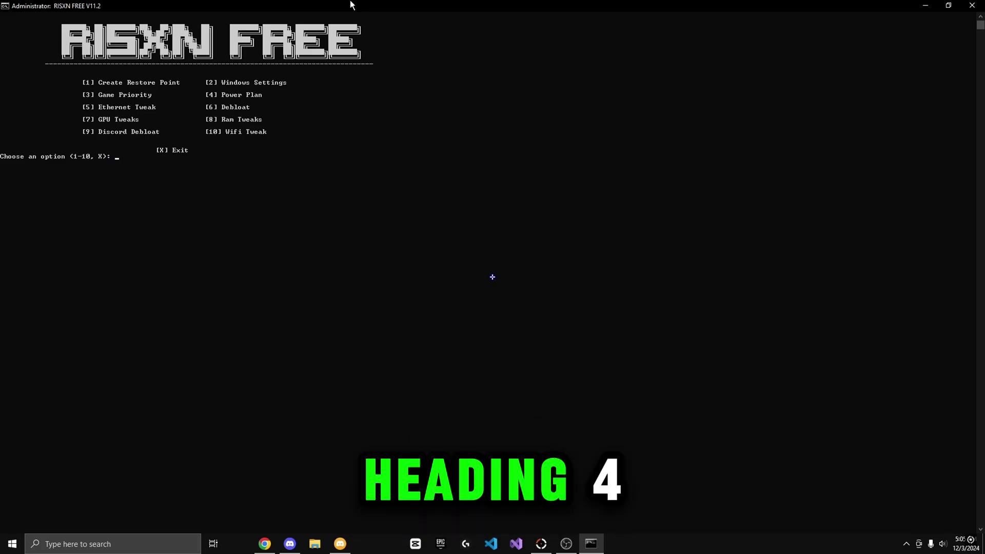
Apply power plan options 1–4: Ultimate Performance, min/max processor state, and sleep disabled
text(4)
key(Return)
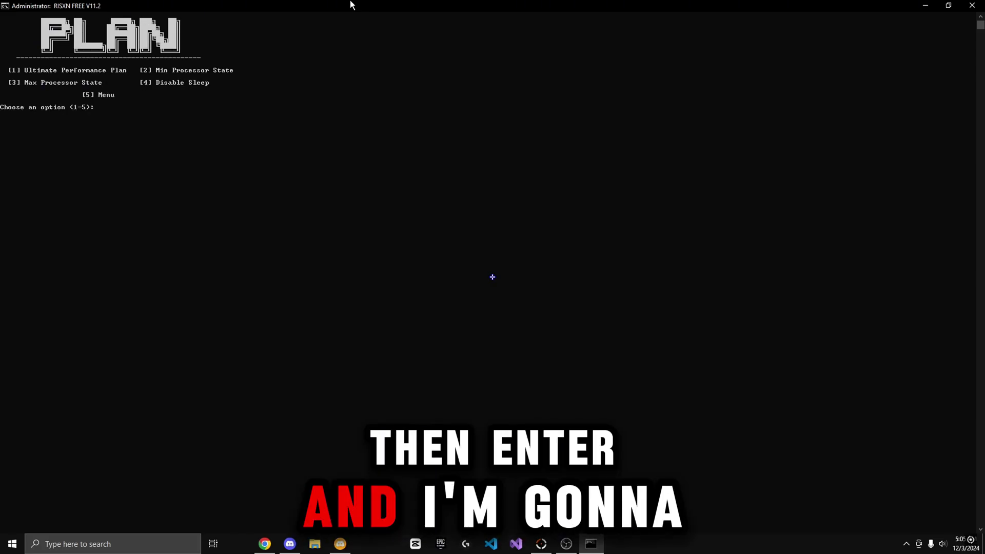
text(1)
key(Return)
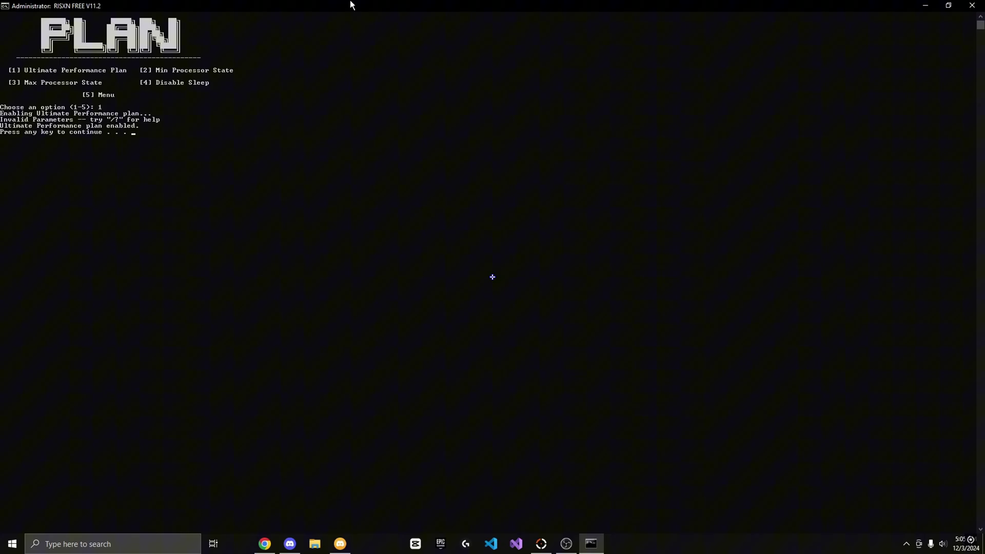
text(2)
key(Return)
text(3)
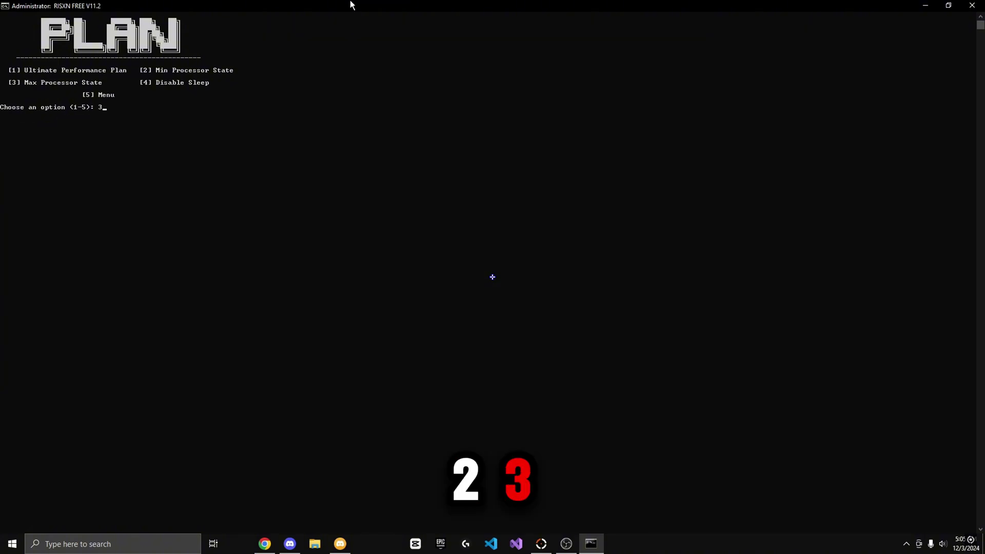
key(Return)
key(Return)
text(4)
key(Return)
key(Return)
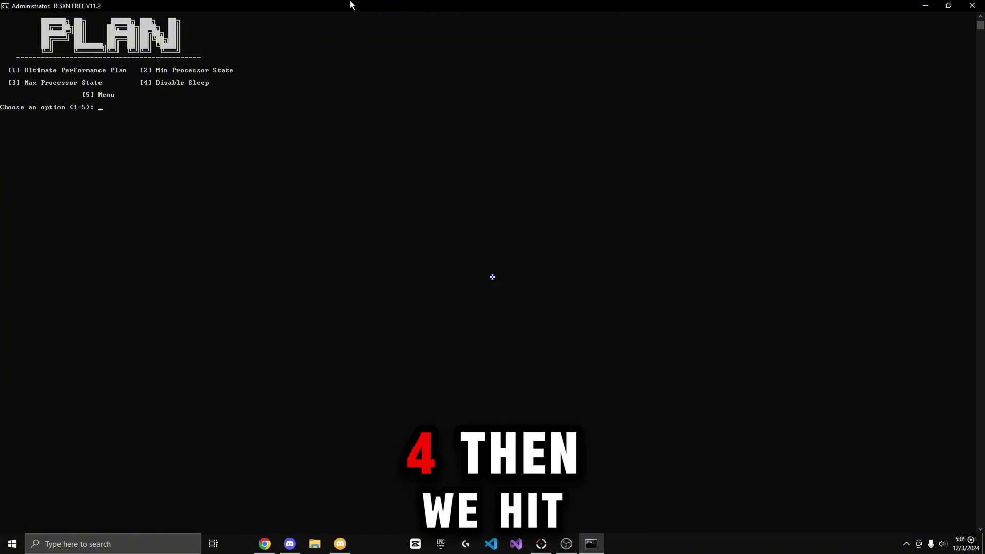
text(5)
key(Return)
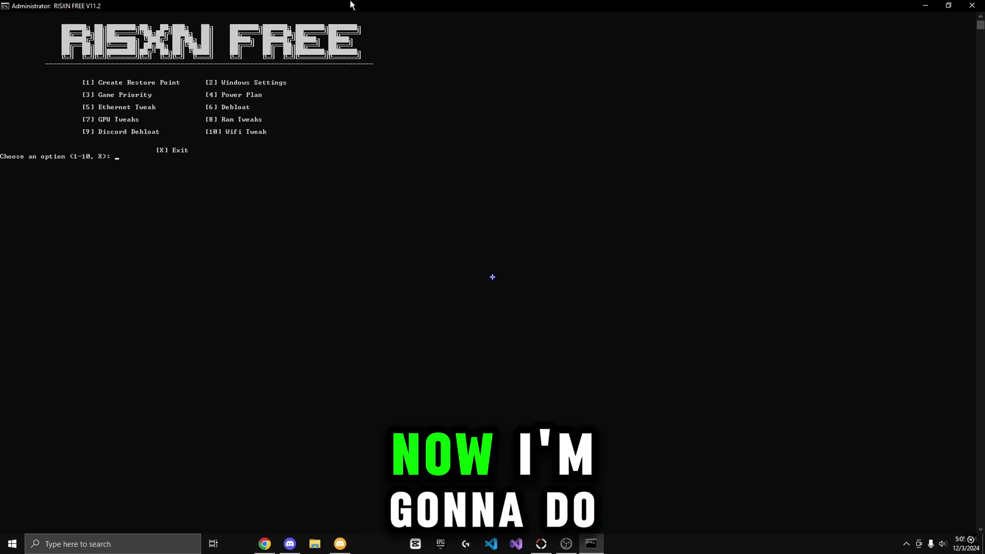
Apply the Ethernet TCP tweak with option 5
text(5)
key(Return)
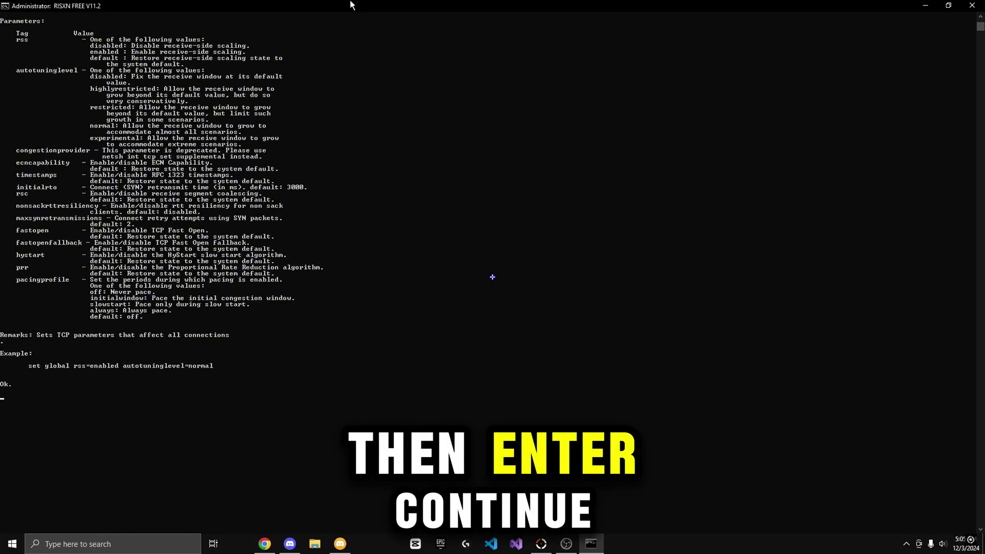
key(Return)
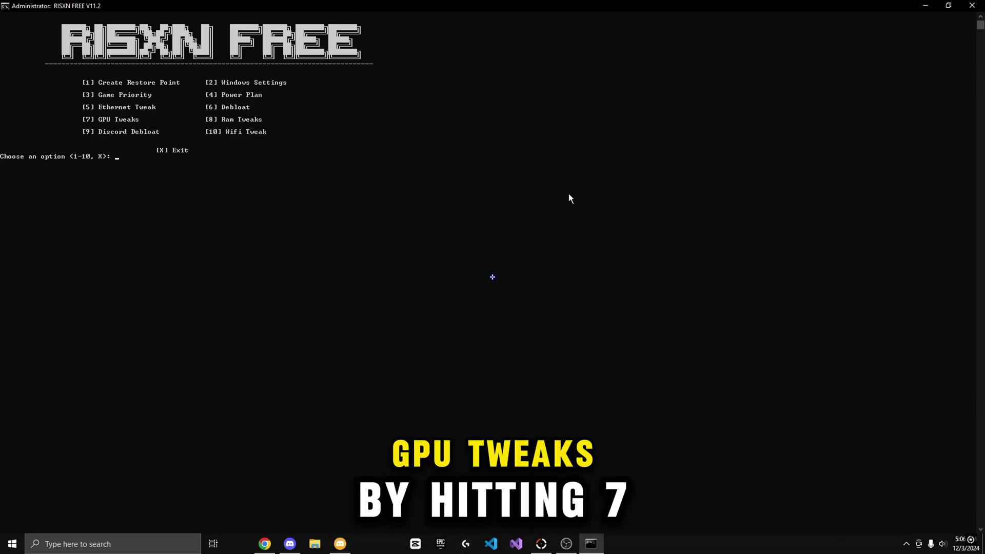
Open GPU tweaks (option 7) and verify in Task Manager that GPU 0 is an NVIDIA GeForce RTX 4070
text(7)
key(Return)
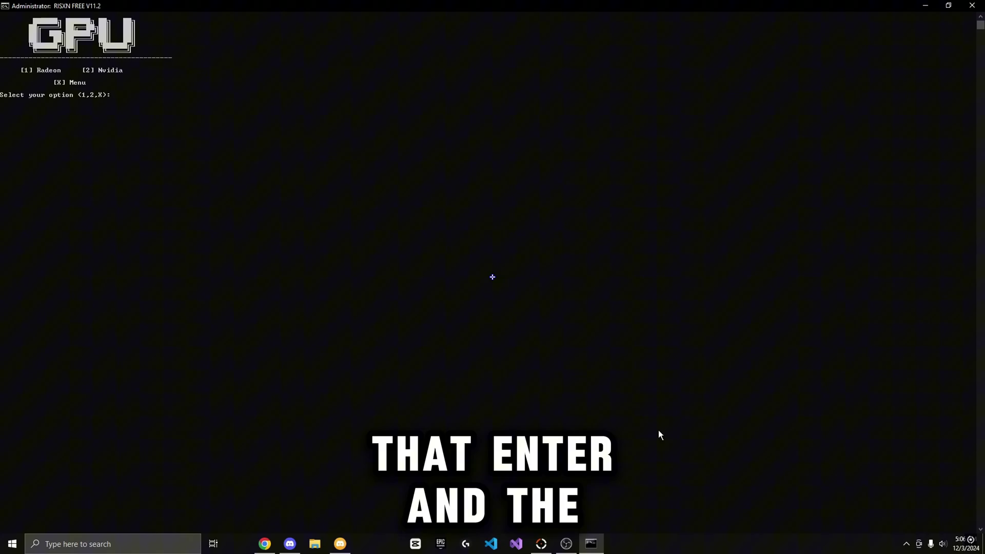
right_click(653, 544)
click(682, 503)
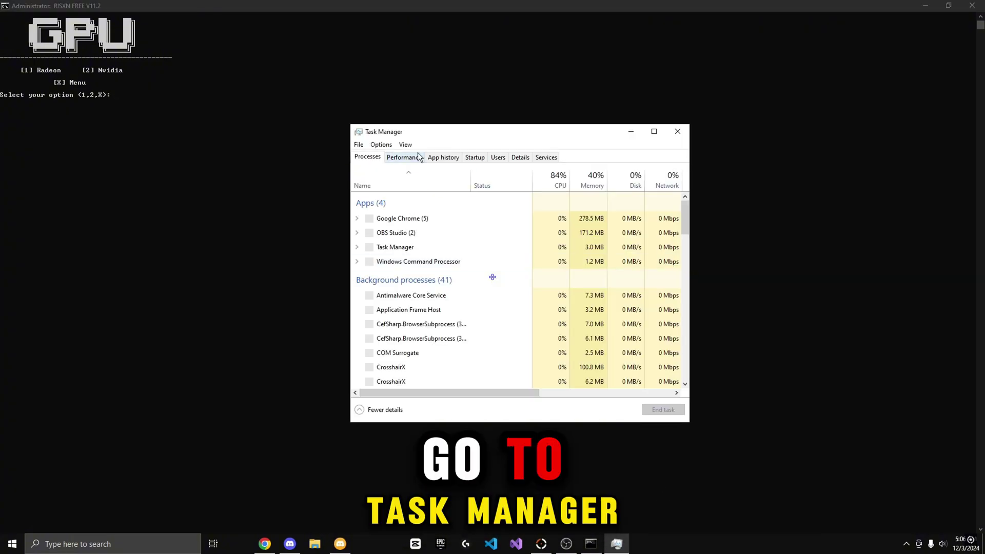
click(404, 141)
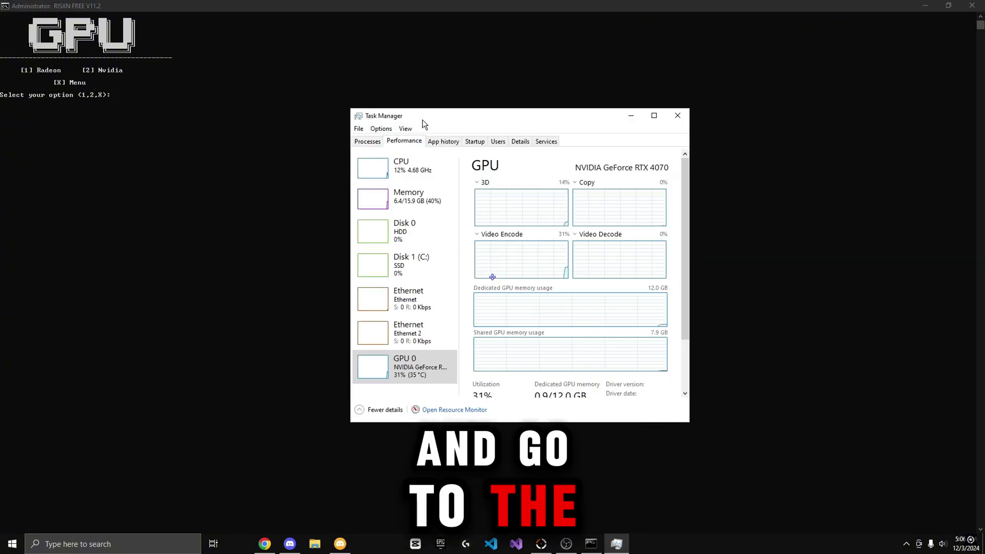
drag(422, 119, 394, 102)
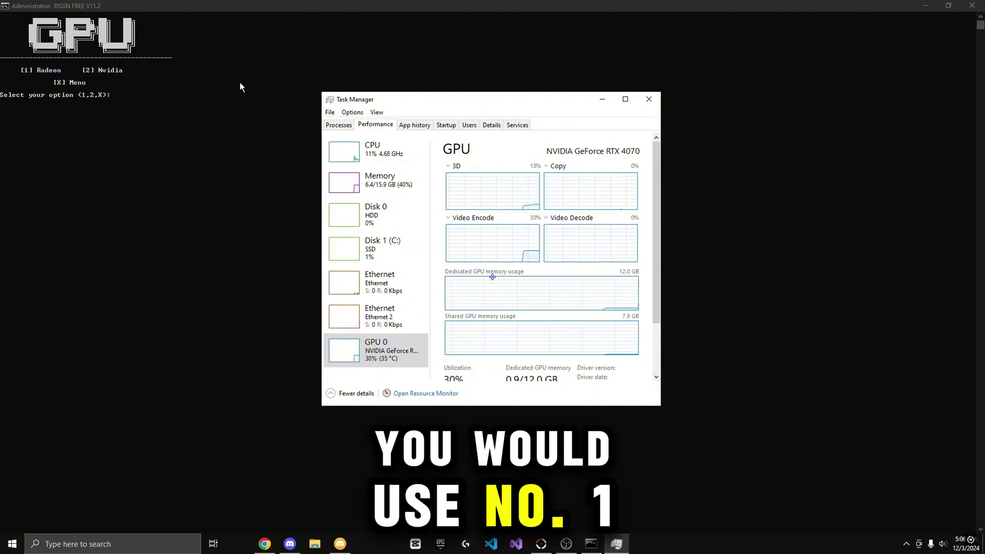
click(481, 77)
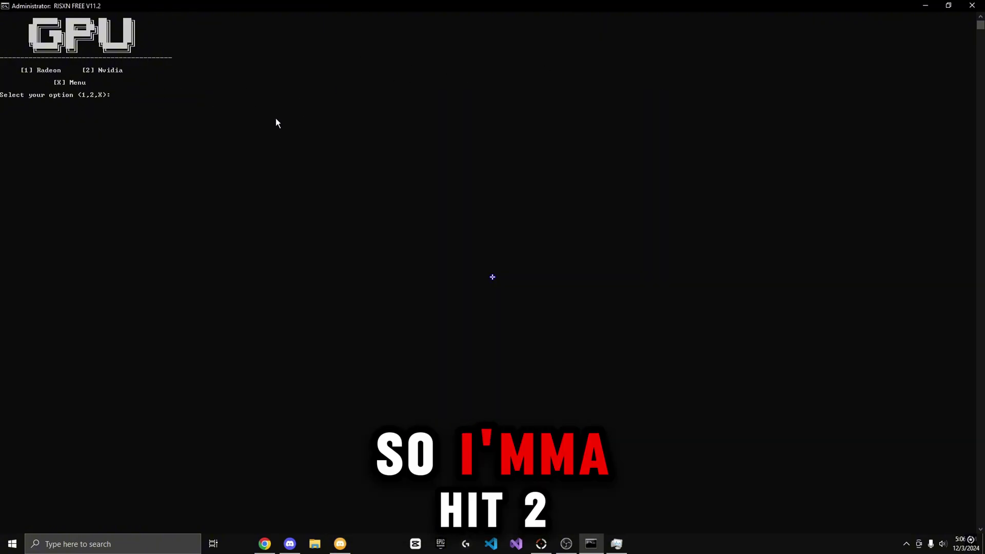
Apply all NVIDIA GPU tweaks using option 2, then 6
text(2)
key(Return)
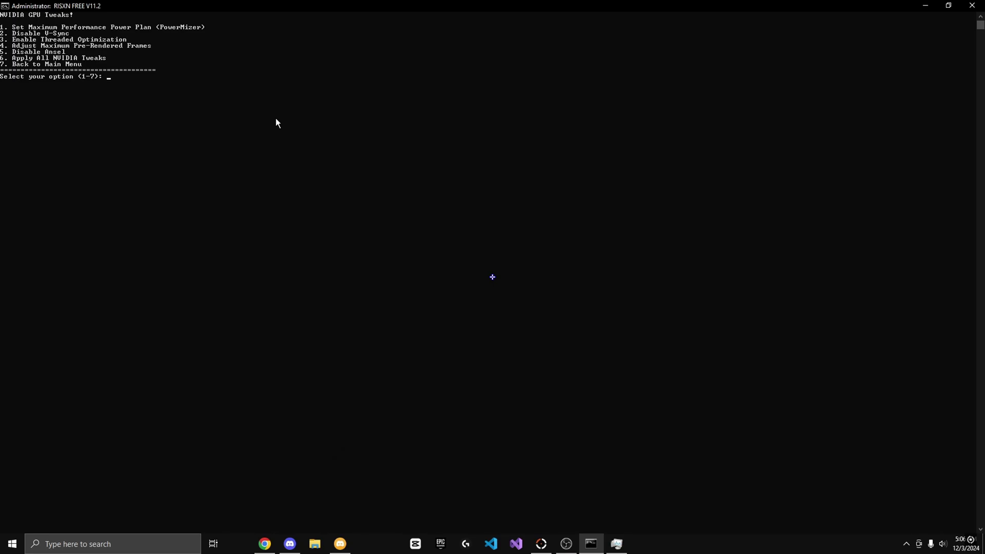
text(6)
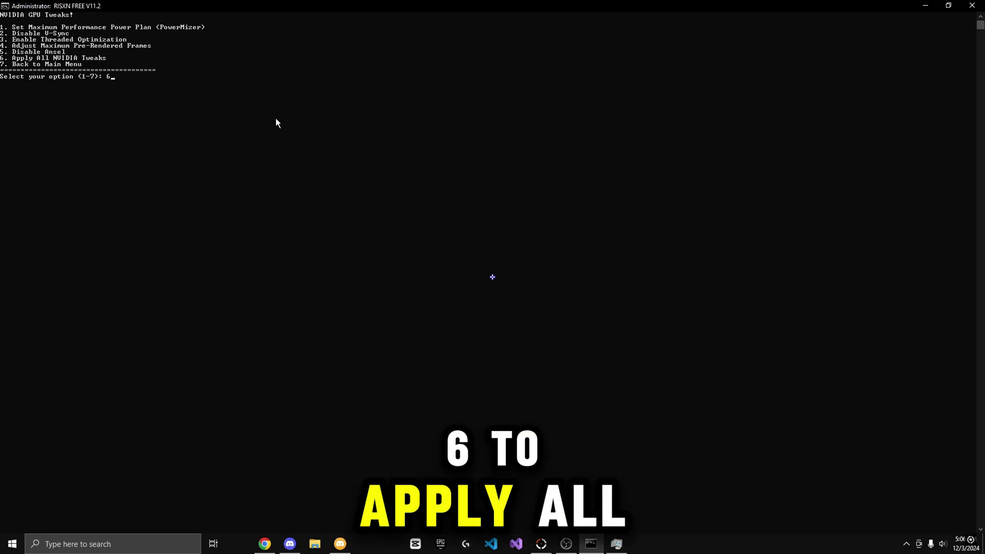
key(Return)
key(Return)
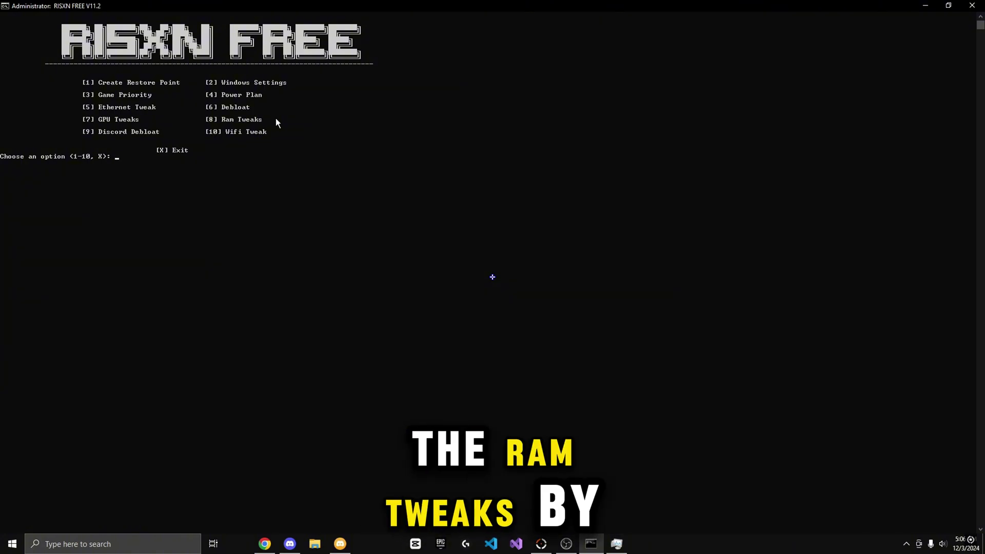
Run all RAM tweaks from menu 8 and return to the main menu with X
text(8)
key(Return)
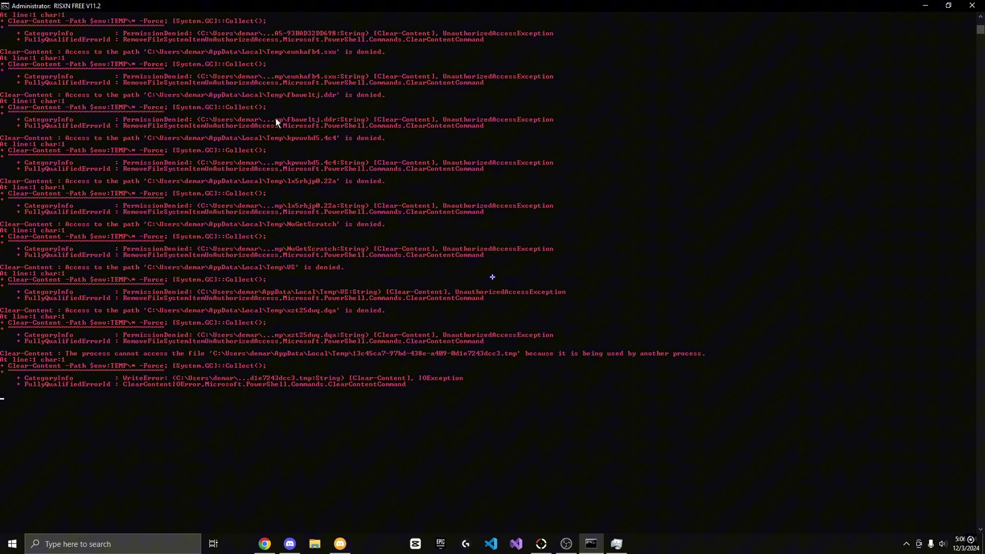
key(Return)
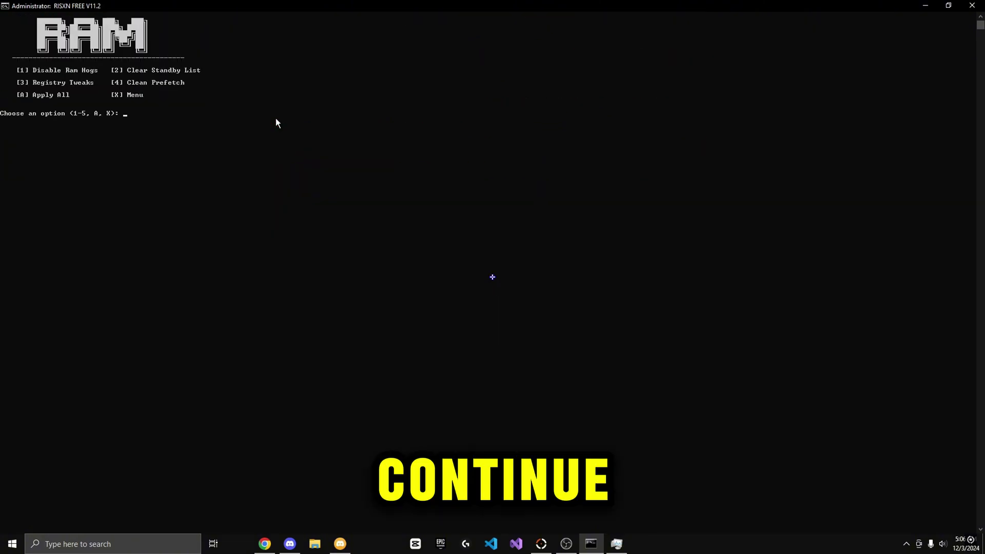
text(X)
key(Return)
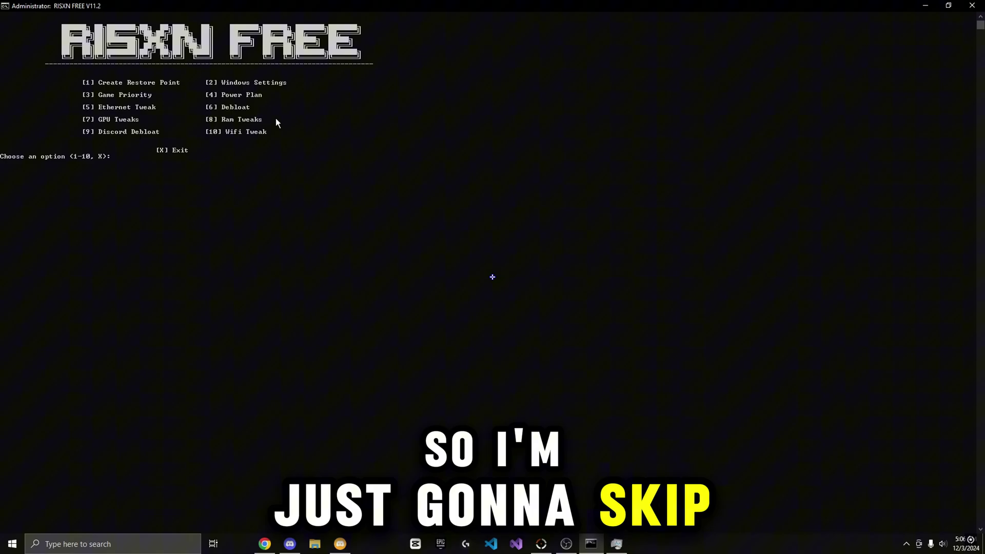
Apply all WiFi tweaks from option 10 with a, then exit that menu with x
text(10)
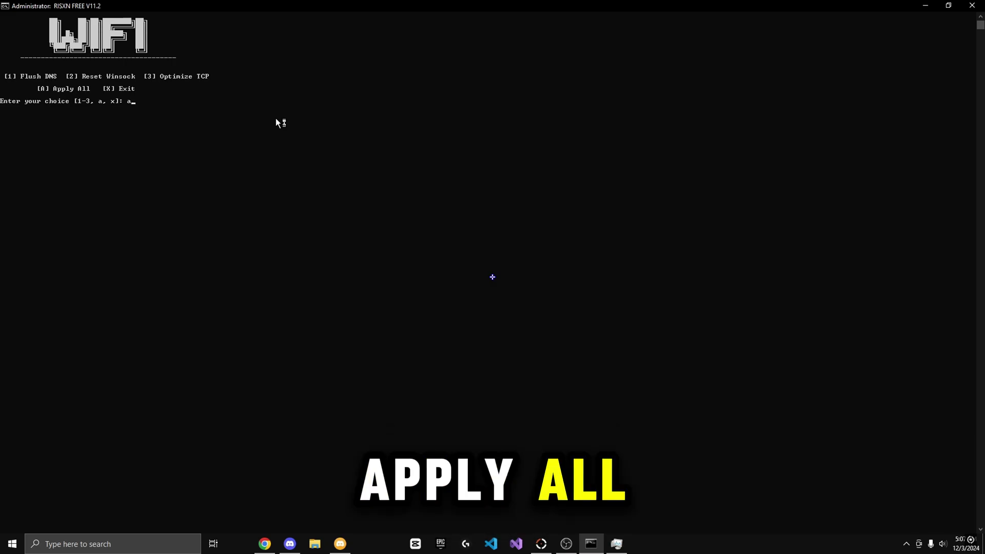
text(a)
key(Return)
key(Return)
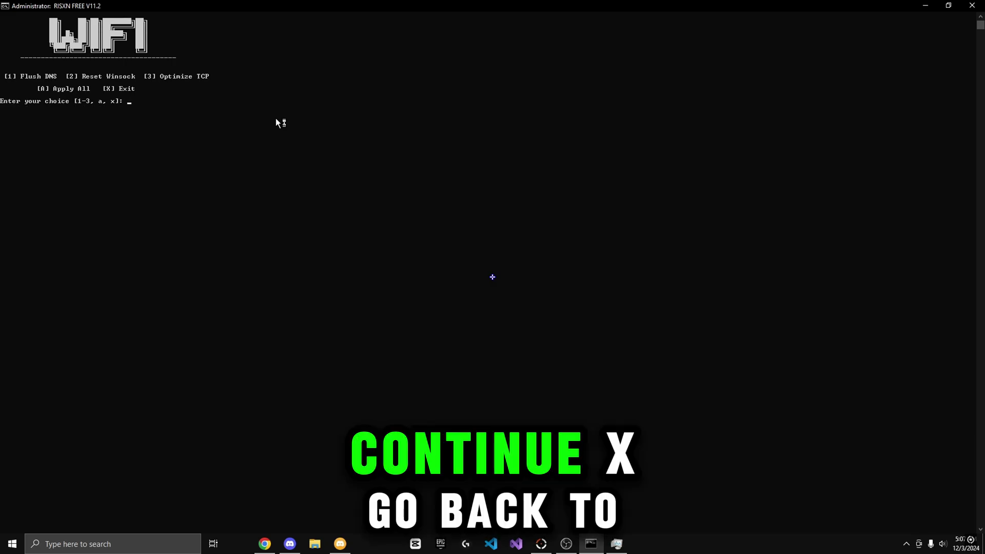
text(x)
key(Return)
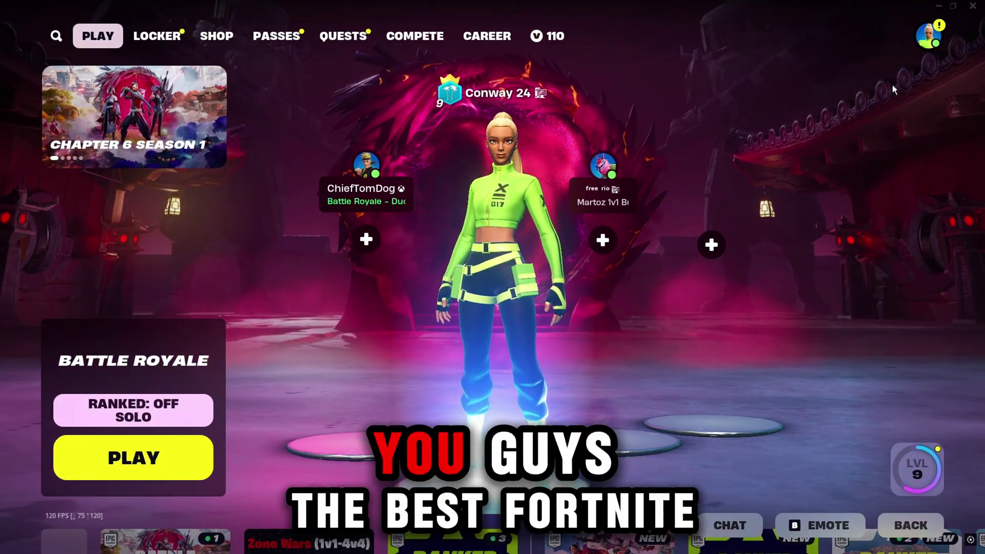
Open Fortnite's Video settings from the Social panel and scroll down through to View Distance and Meshes
click(926, 37)
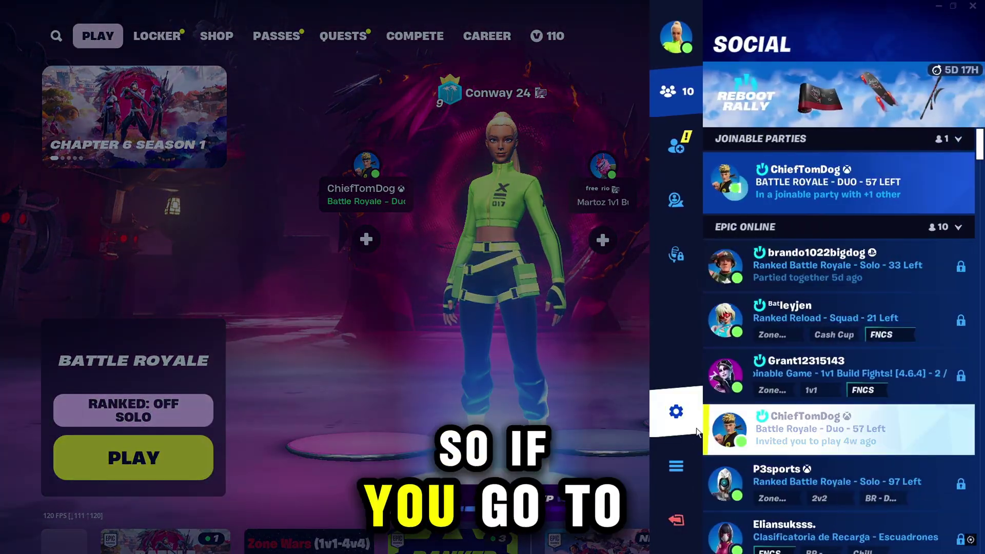
click(677, 413)
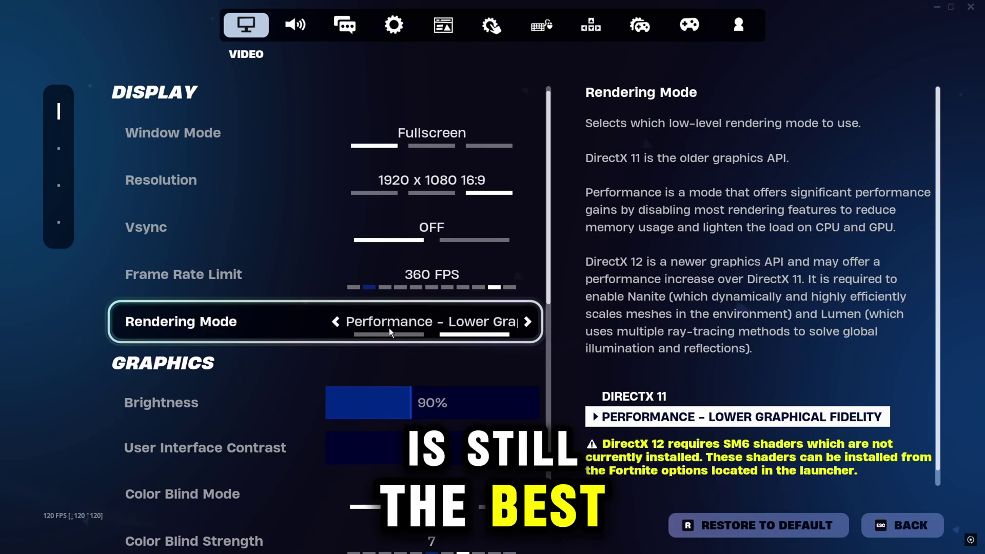
scroll(389, 328, down, 2)
scroll(411, 335, down, 1)
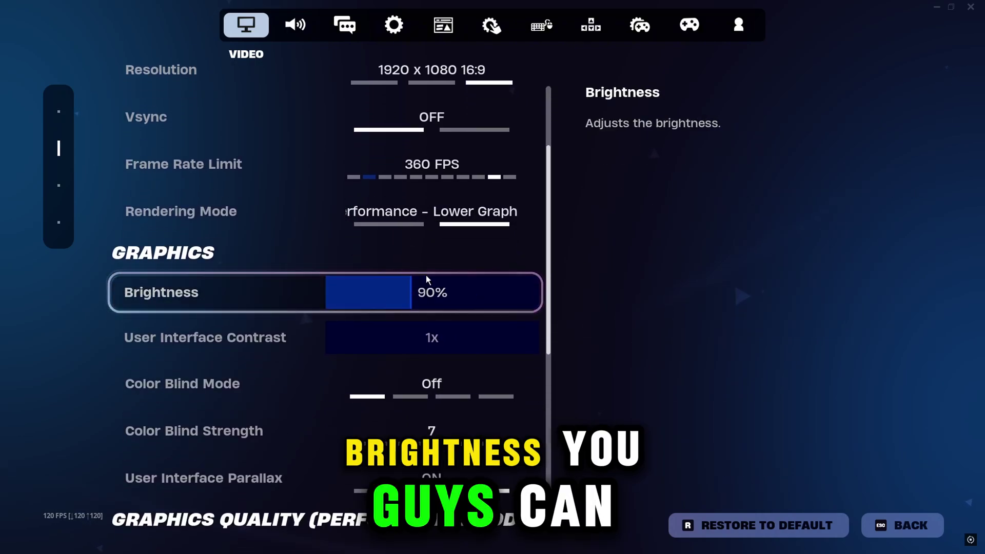
scroll(408, 290, down, 1)
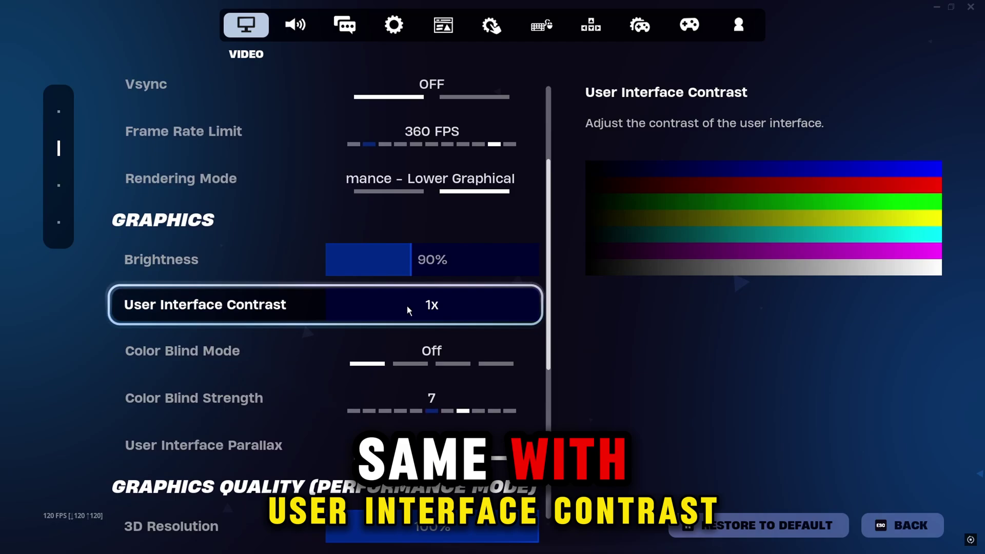
scroll(407, 306, down, 1)
scroll(445, 283, down, 1)
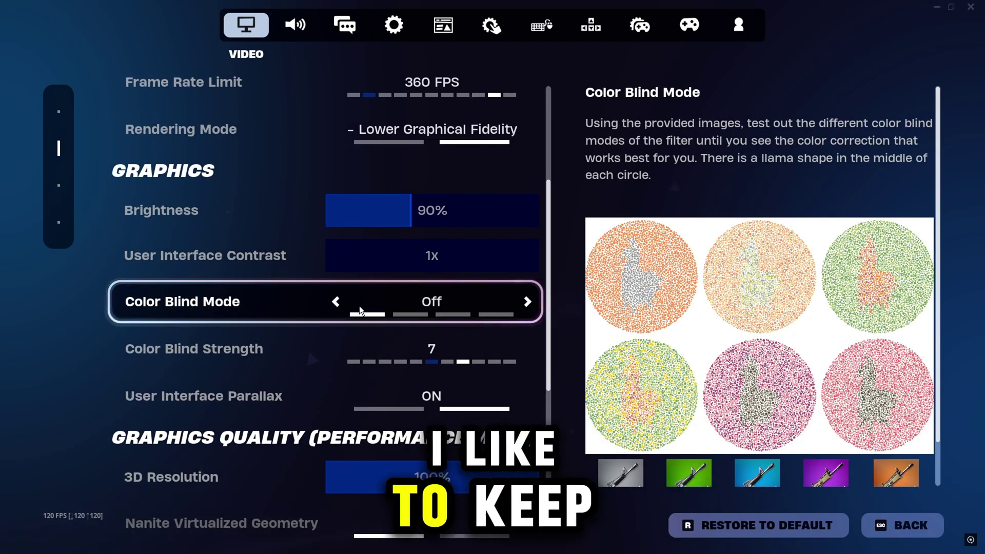
scroll(349, 290, down, 2)
scroll(345, 295, down, 1)
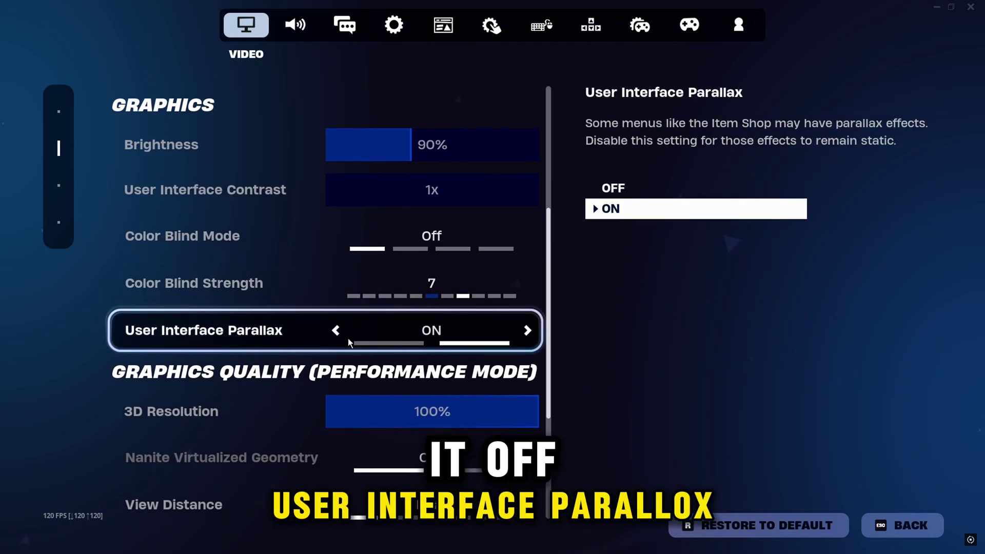
scroll(333, 338, down, 3)
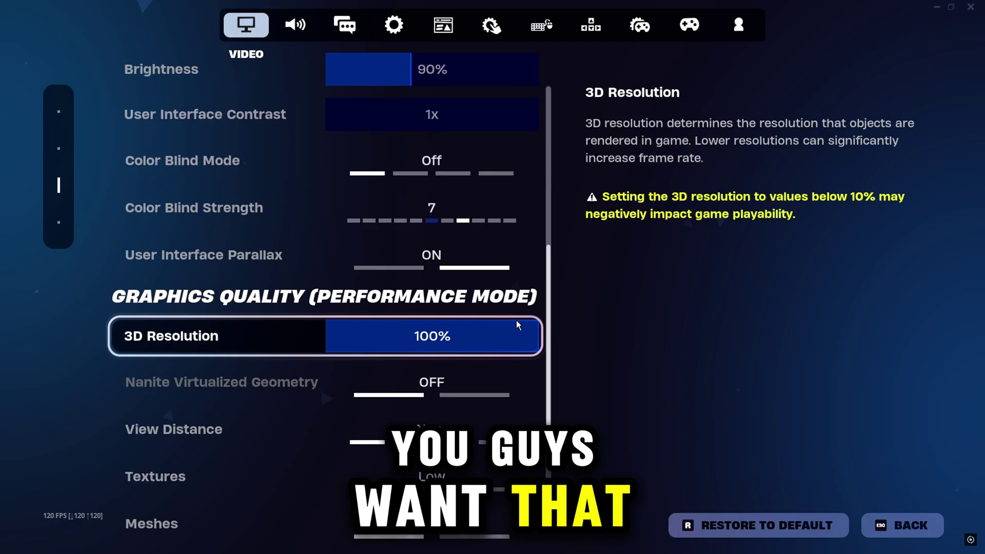
scroll(516, 320, down, 5)
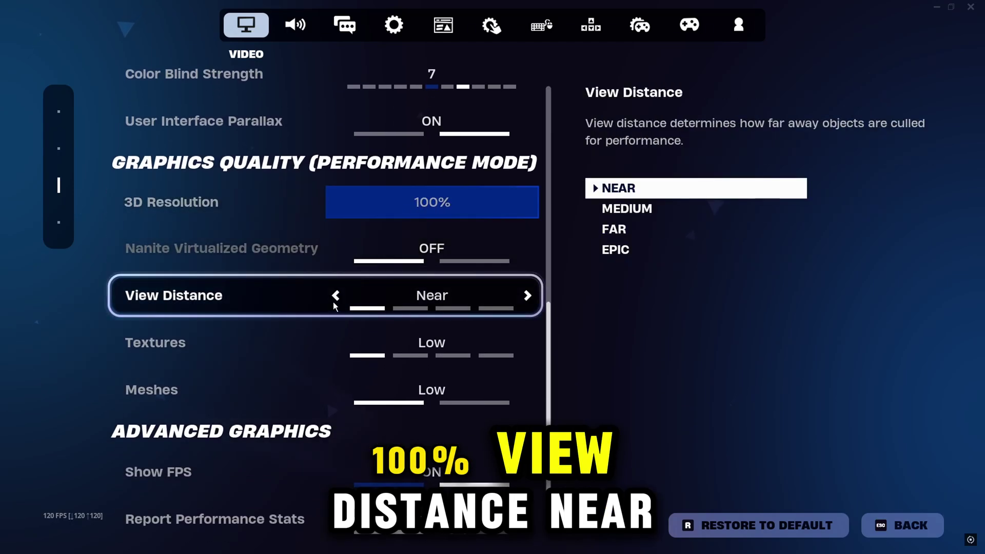
scroll(333, 303, down, 1)
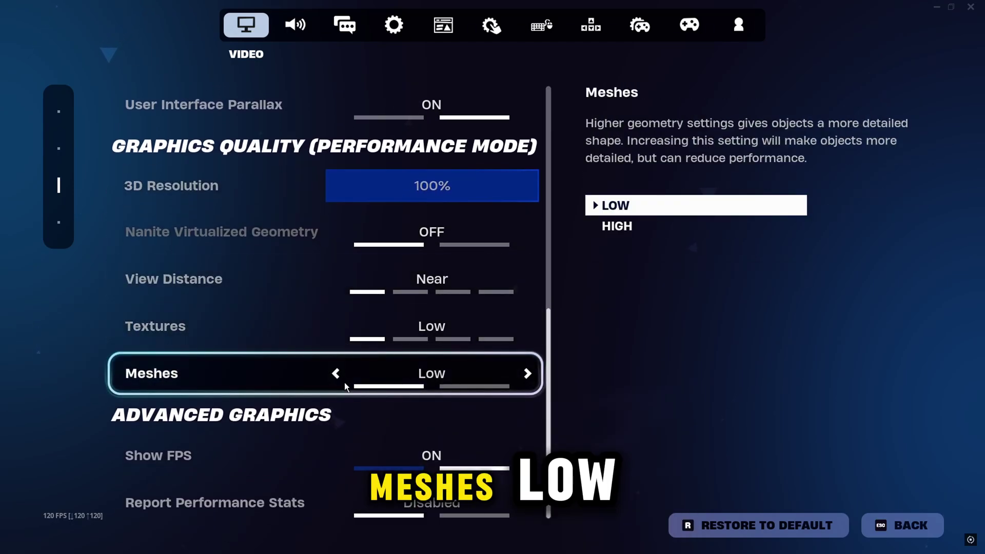
Scroll through Fortnite's Game tab settings, confirming the energy-saving options are Off
click(393, 29)
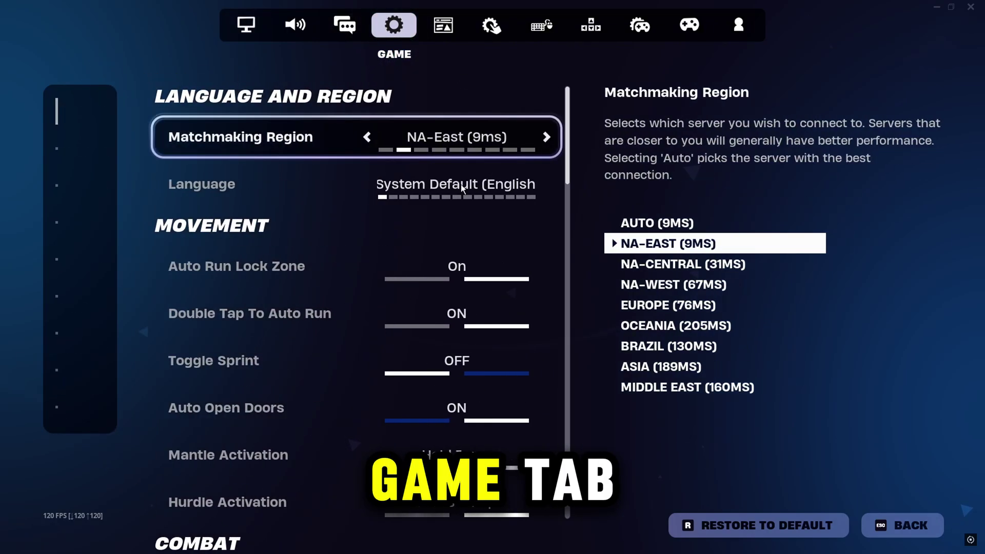
drag(546, 156, 523, 457)
scroll(523, 456, down, 4)
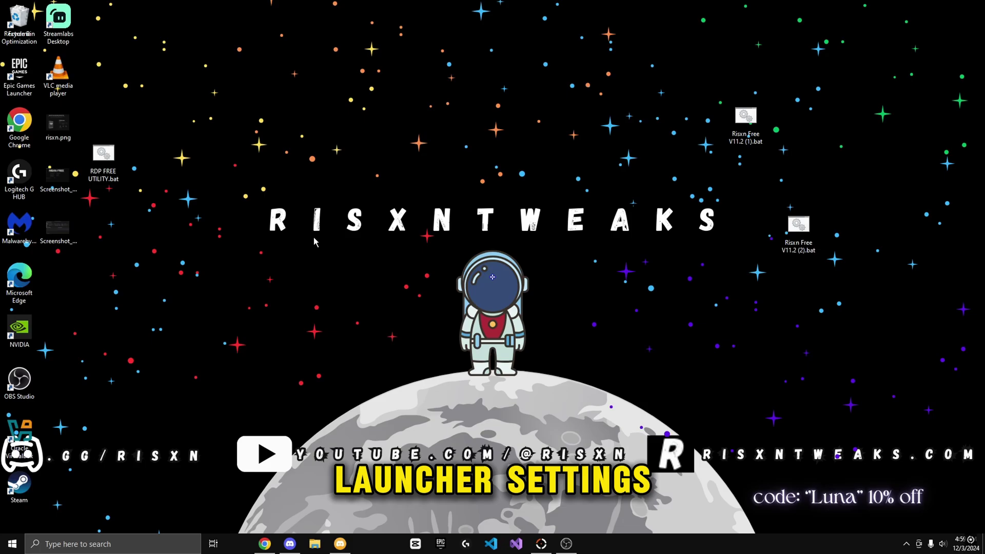
In the Epic Library, apply Fortnite's options with only Core, Battle Royale and Pre-download Streamed Assets
click(440, 543)
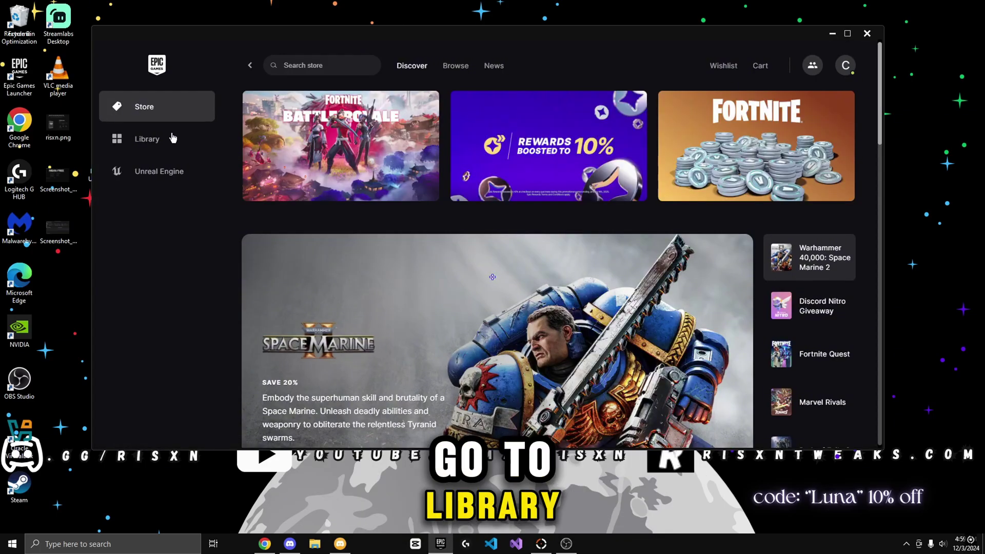
click(172, 139)
scroll(461, 274, down, 3)
scroll(500, 277, down, 3)
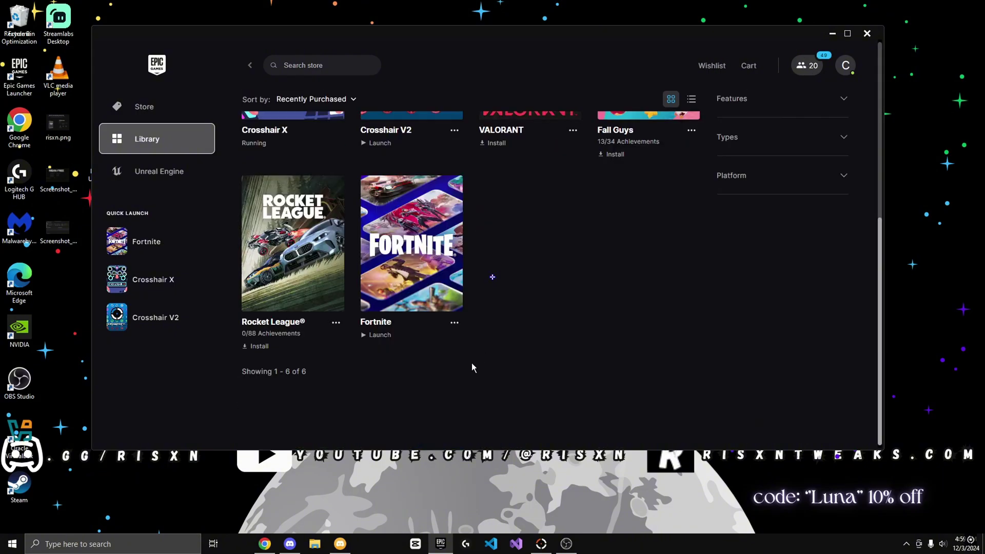
click(455, 324)
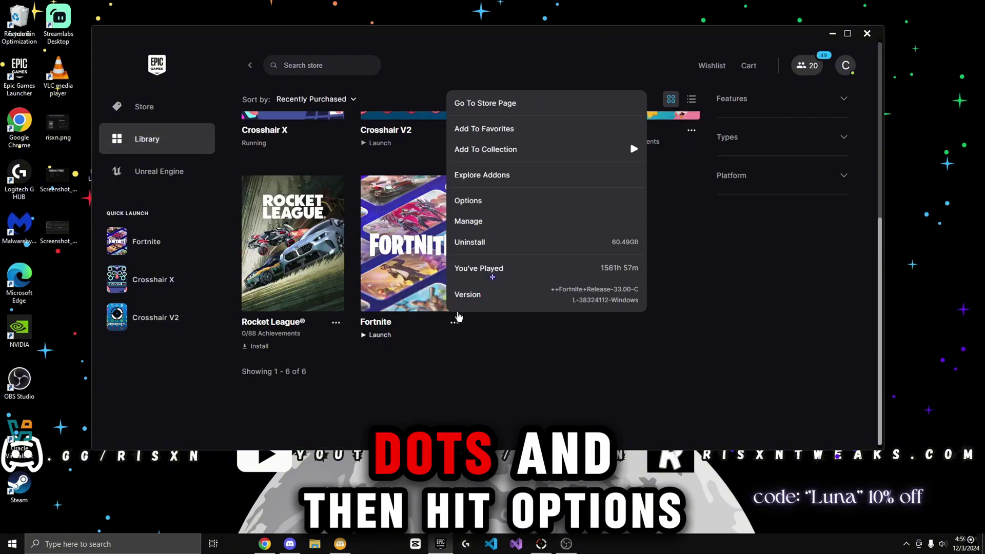
click(478, 202)
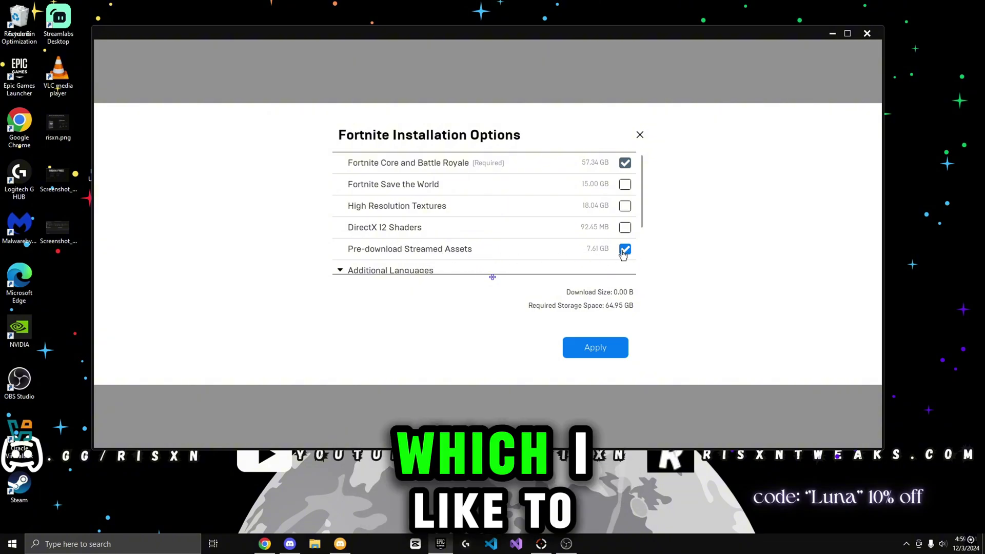
click(613, 349)
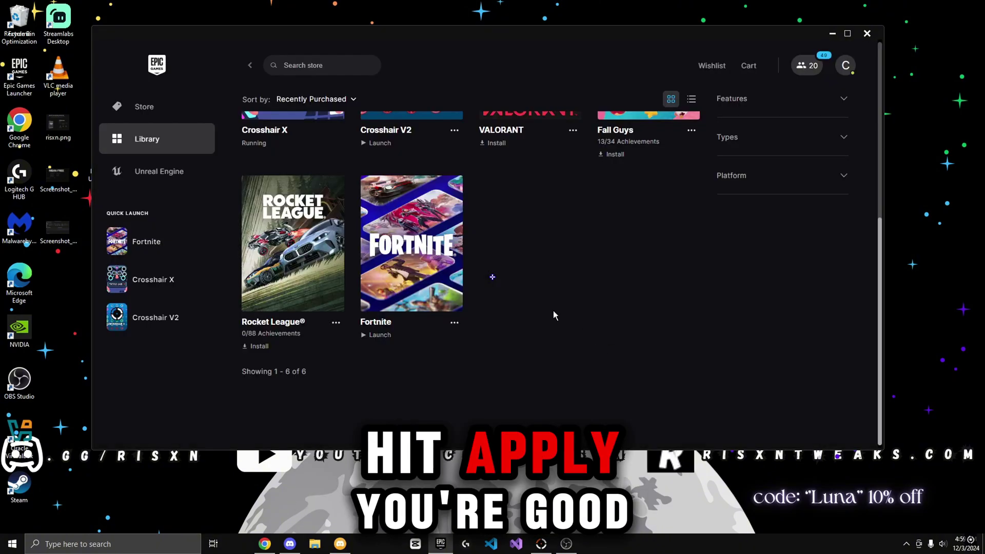
Open Fortnite's Manage dialog (60.49GB install) and start Verify Files
click(455, 324)
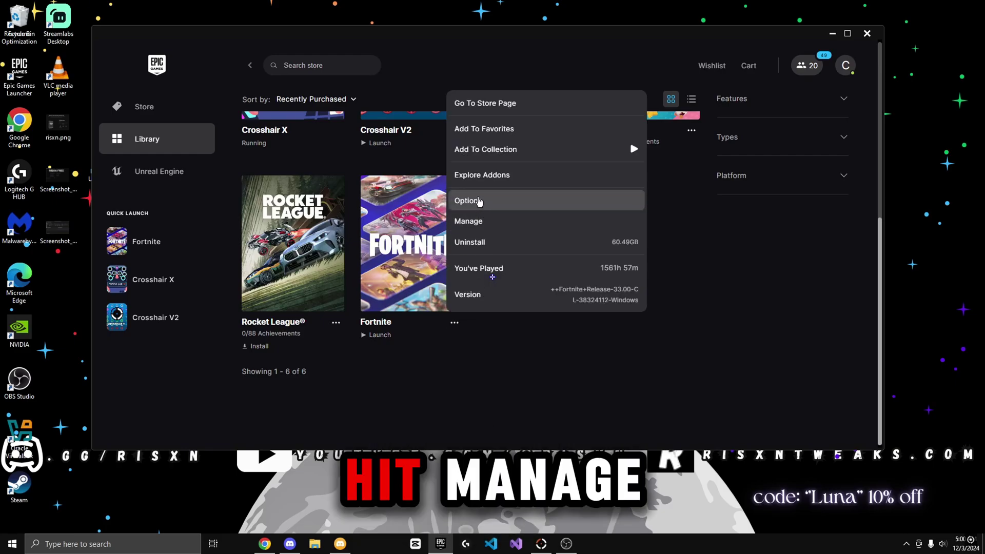
click(477, 222)
click(617, 170)
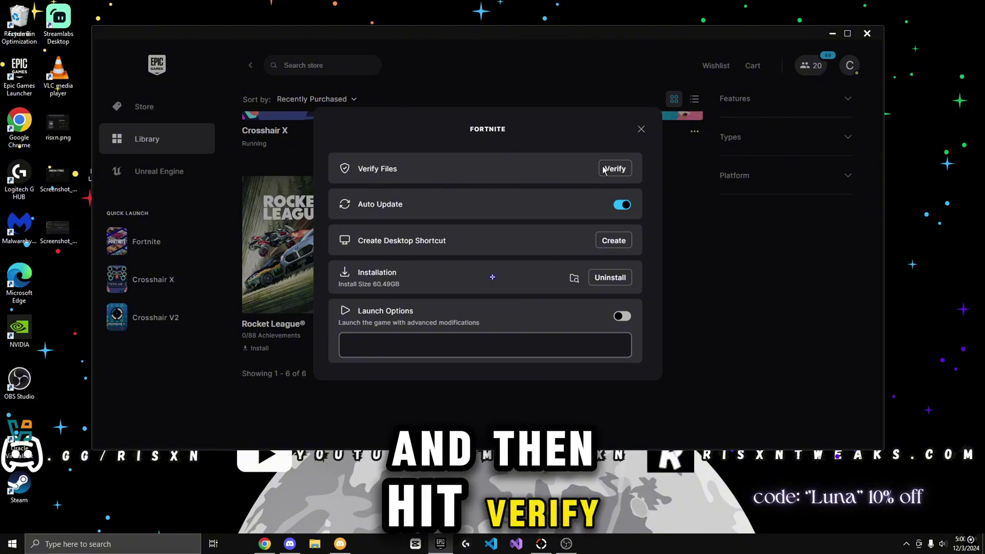